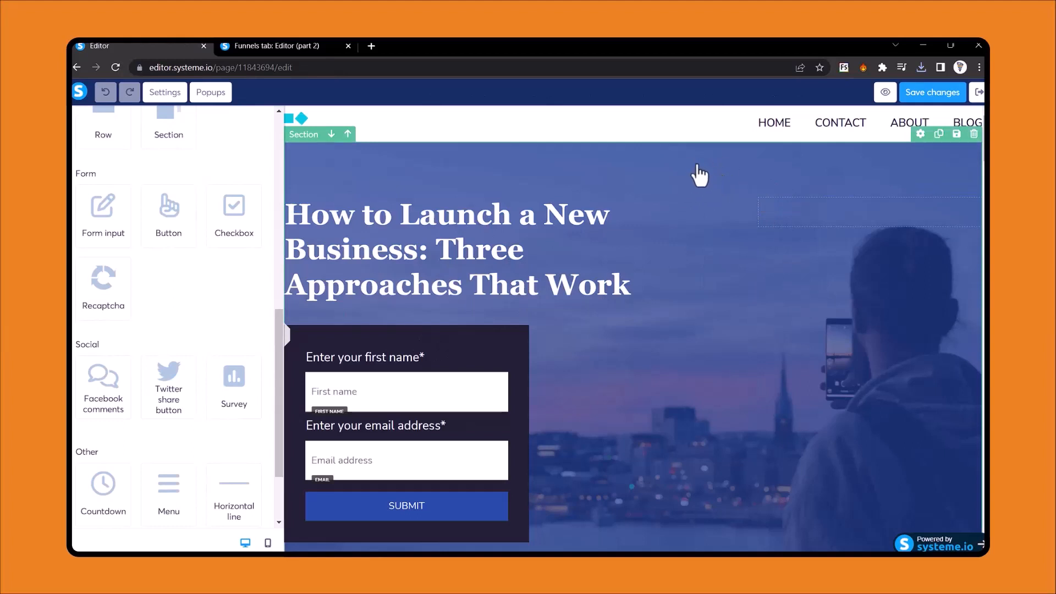
Remove the background image Group165.png from the hero section containing the headline and sign-up form
click(597, 170)
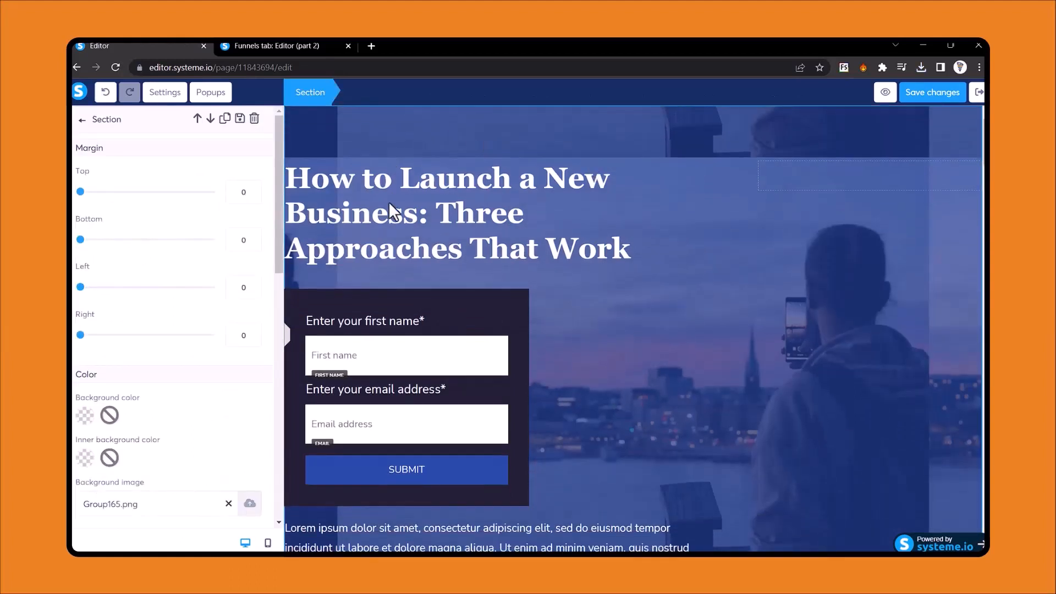
click(433, 215)
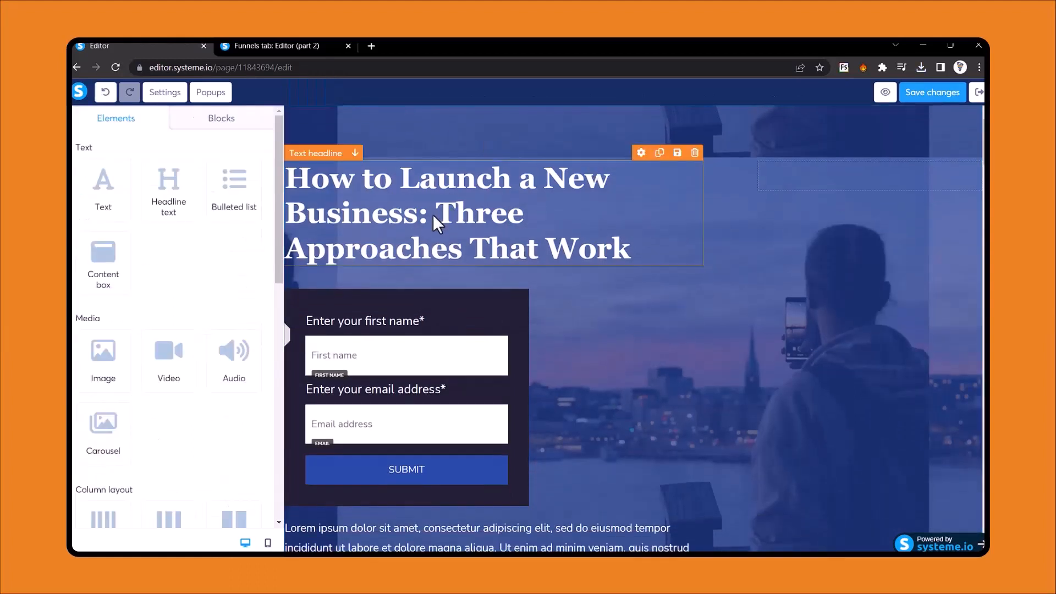
click(470, 228)
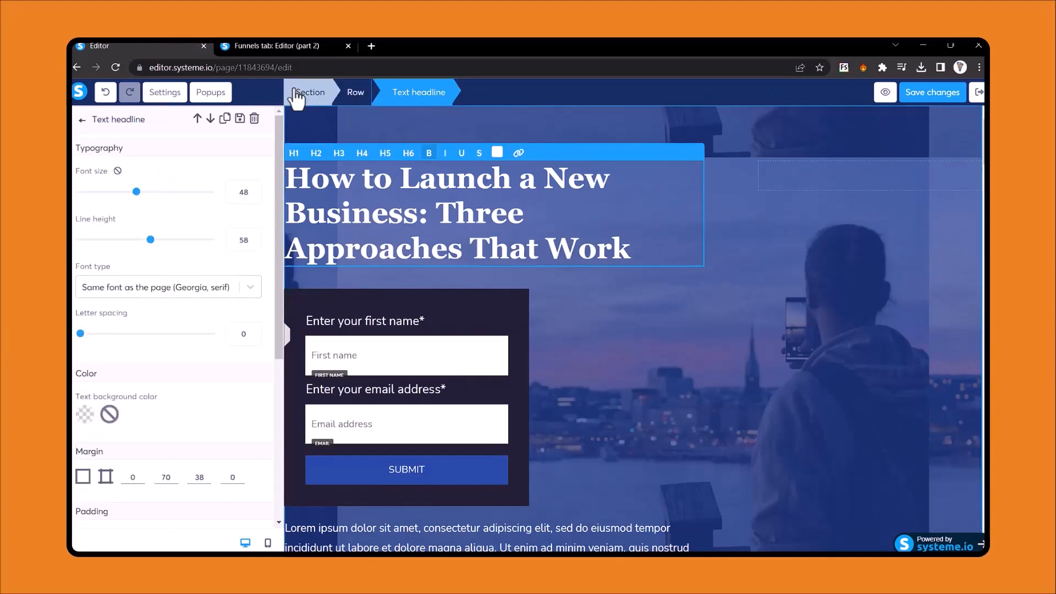
click(313, 102)
scroll(226, 267, down, 5)
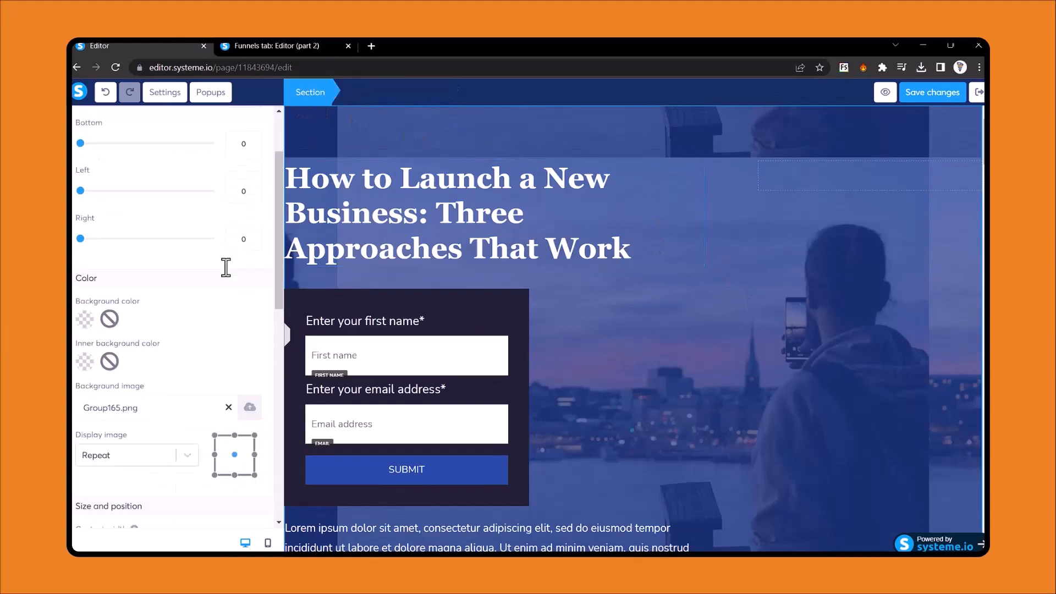
scroll(122, 388, down, 1)
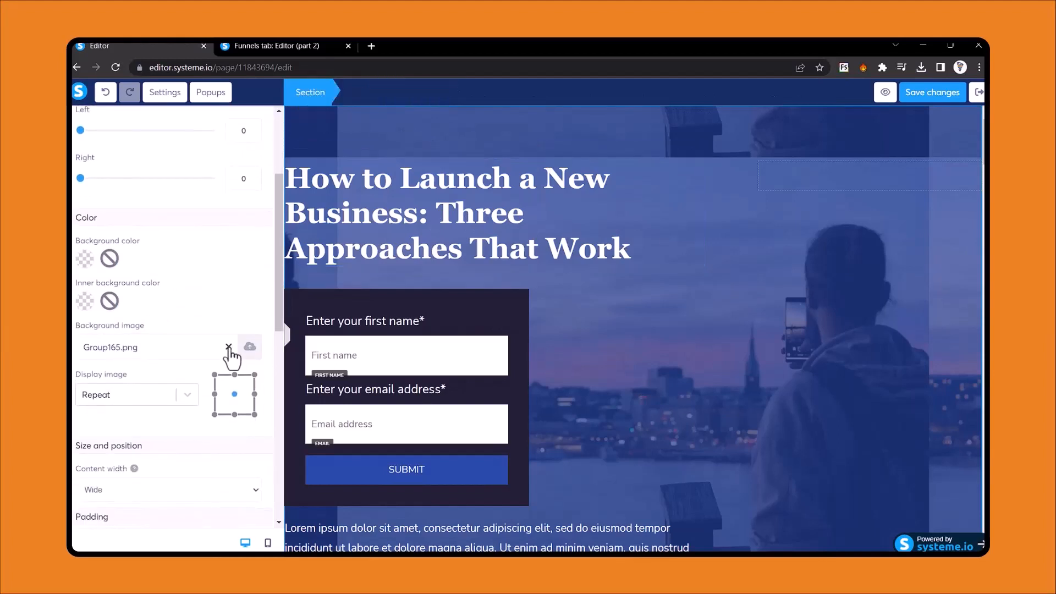
click(228, 347)
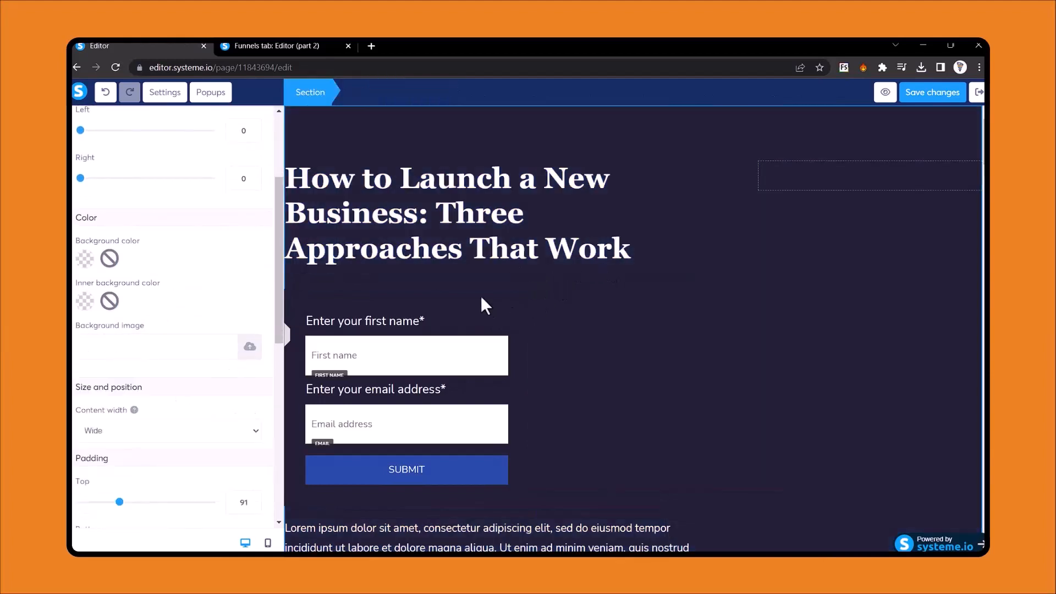
Upload pexels-energepiccom-426444.jpg from the Downloads folder and insert it as the hero section's background image
click(249, 346)
click(527, 355)
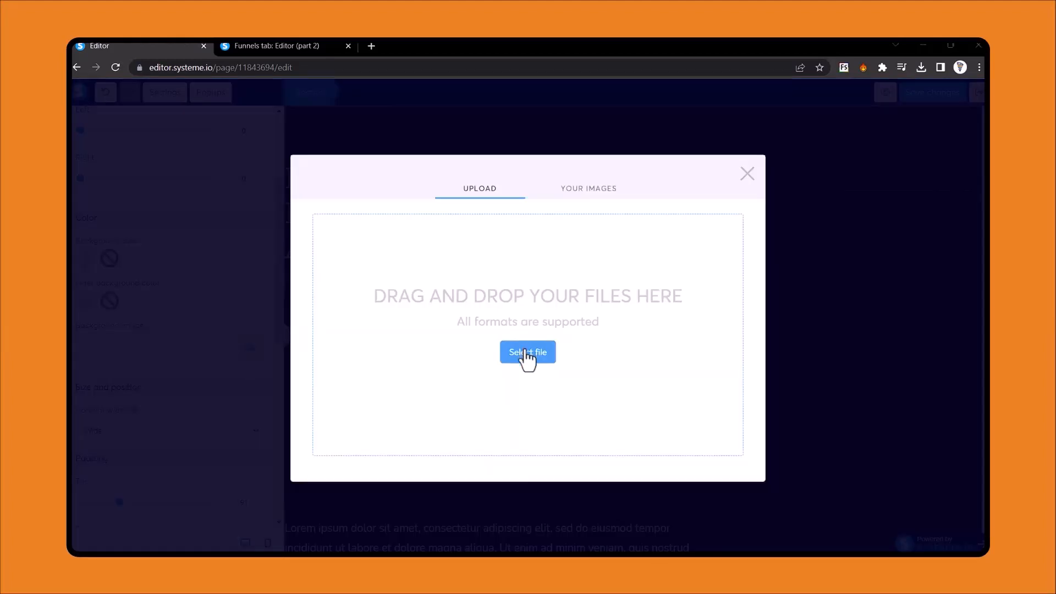
click(197, 70)
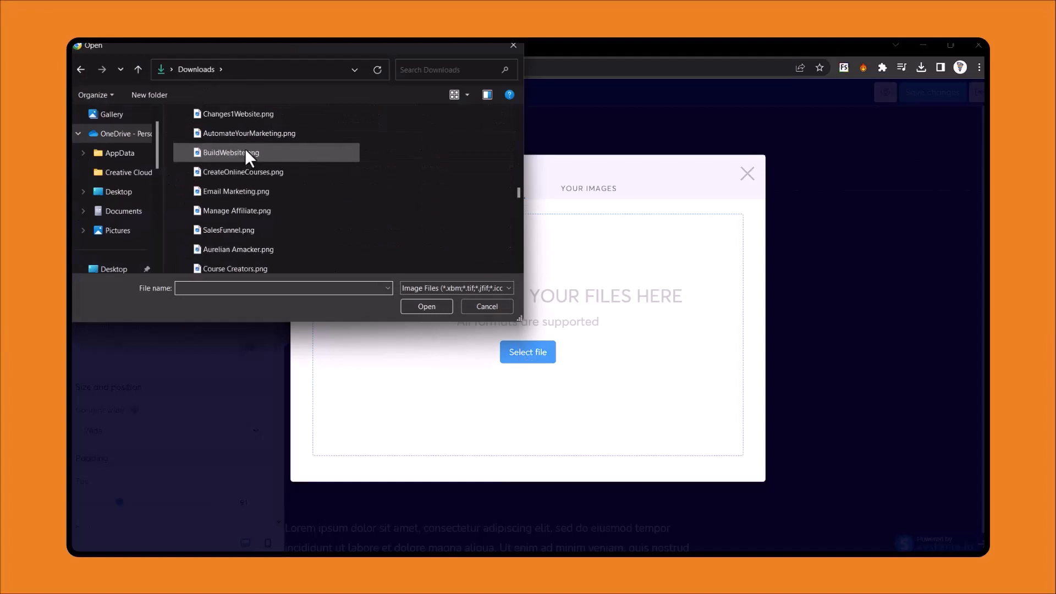
double_click(253, 132)
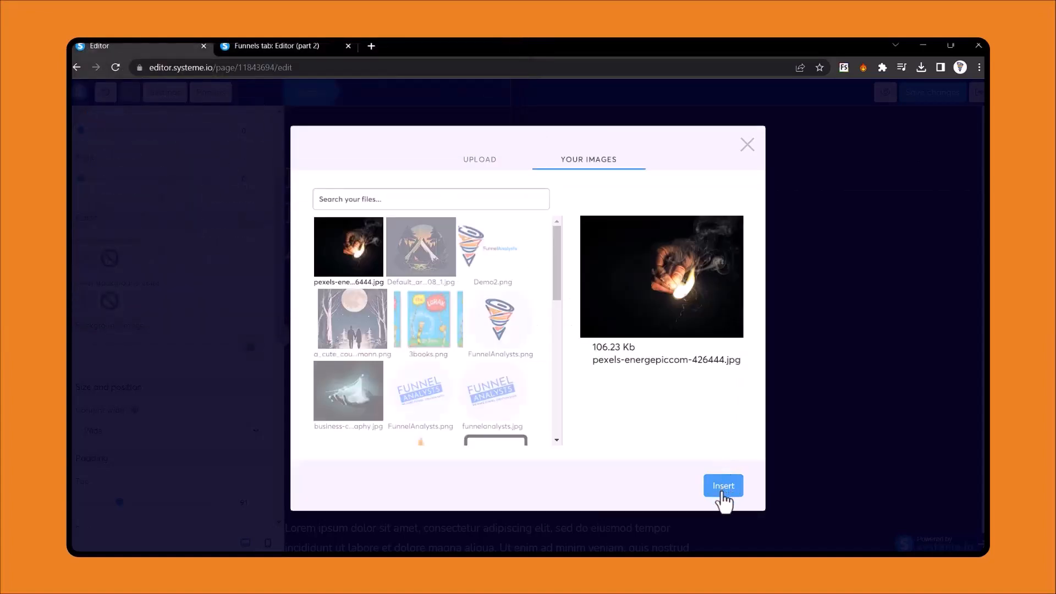
click(721, 489)
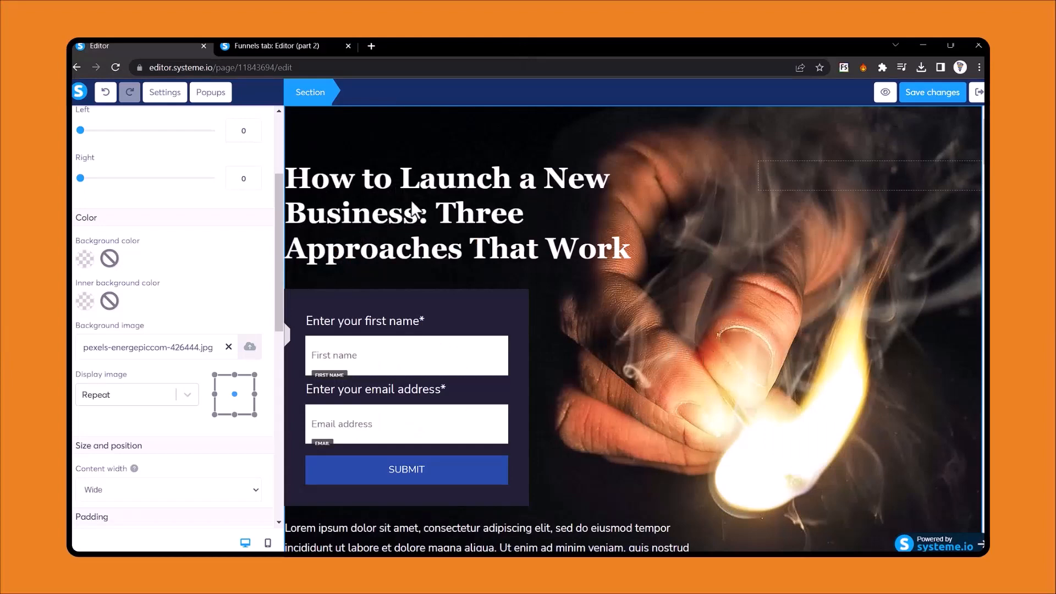
Replace the hero headline with "Let's become a Master in Funnel Building using Systeme.io" and slightly increase its font size
click(458, 215)
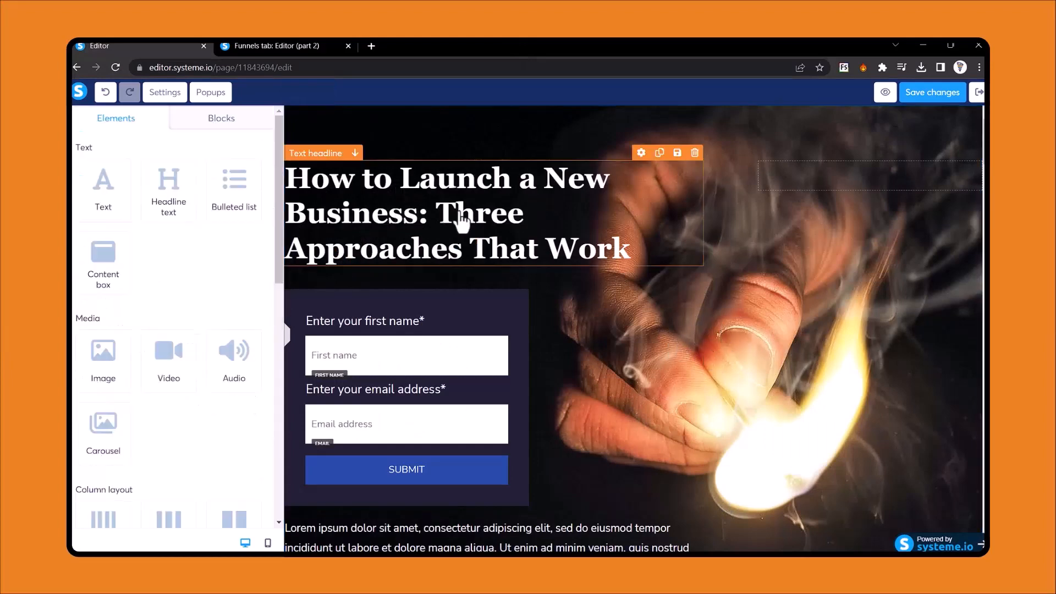
click(459, 218)
triple_click(461, 214)
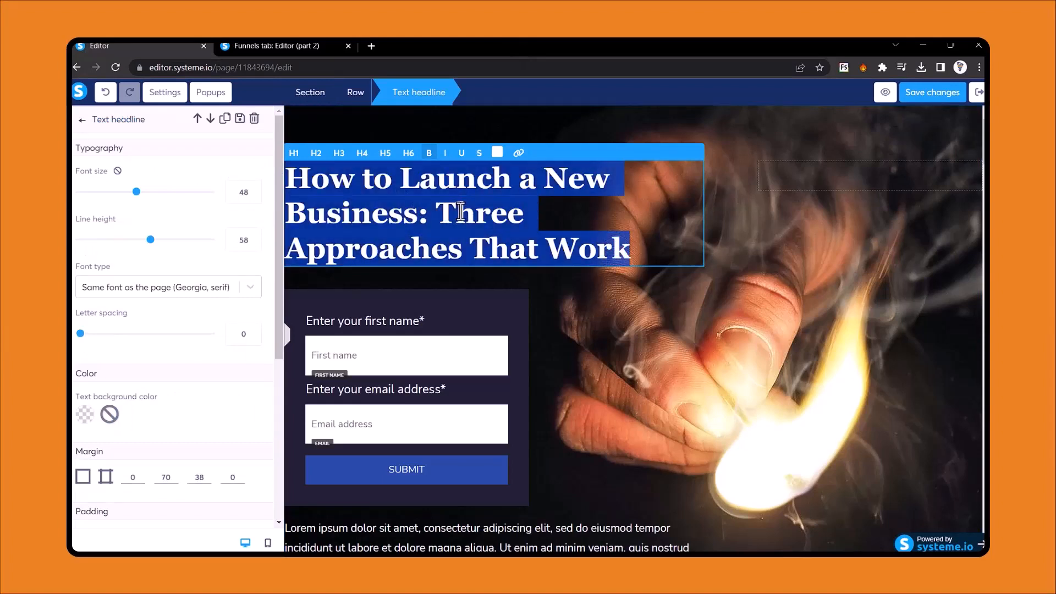
text(Let's become a Master in Funnel Building using Systeme.io)
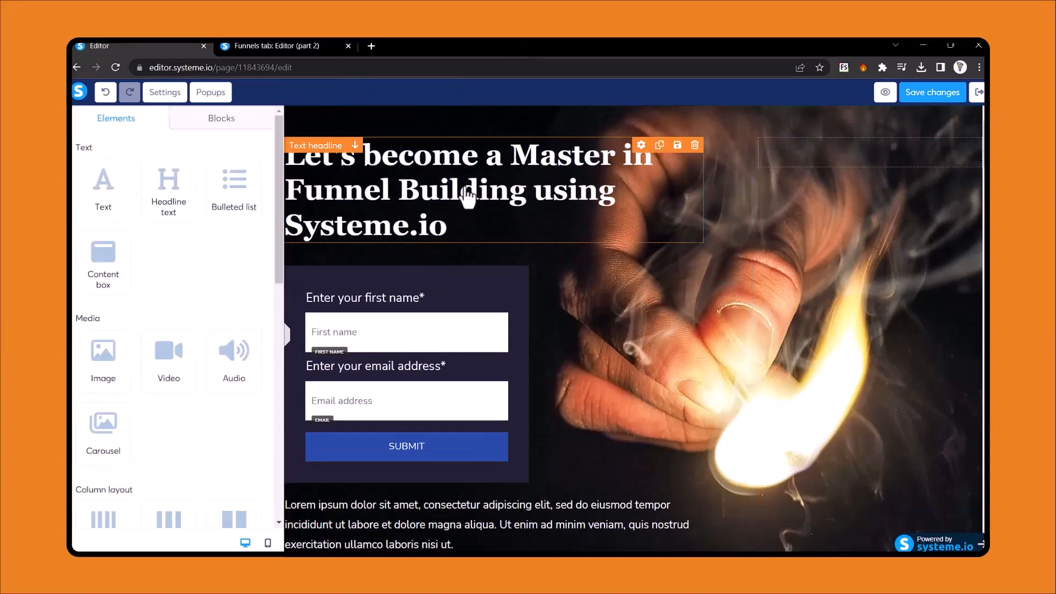
click(466, 197)
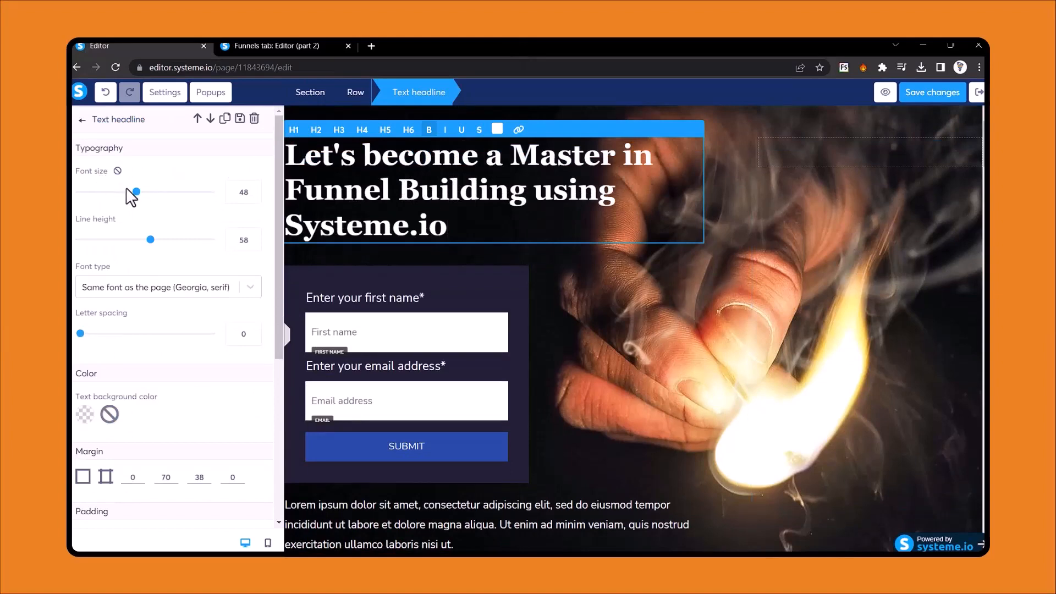
mouse_move(137, 199)
mouse_down()
mouse_move(151, 201)
mouse_move(143, 205)
mouse_up()
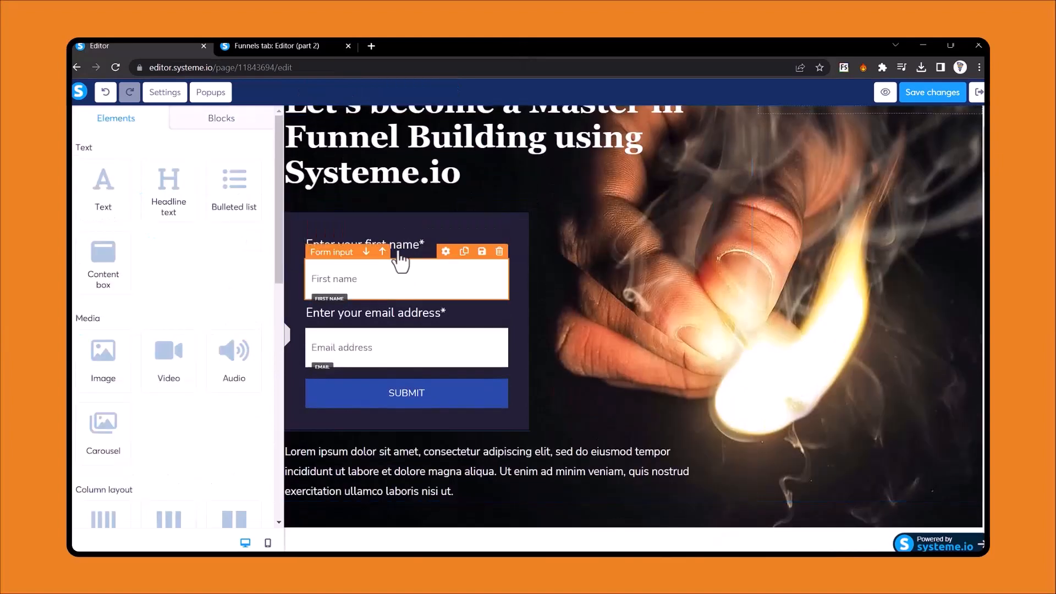
Make the background color of the row around the sign-up form fully transparent
click(442, 237)
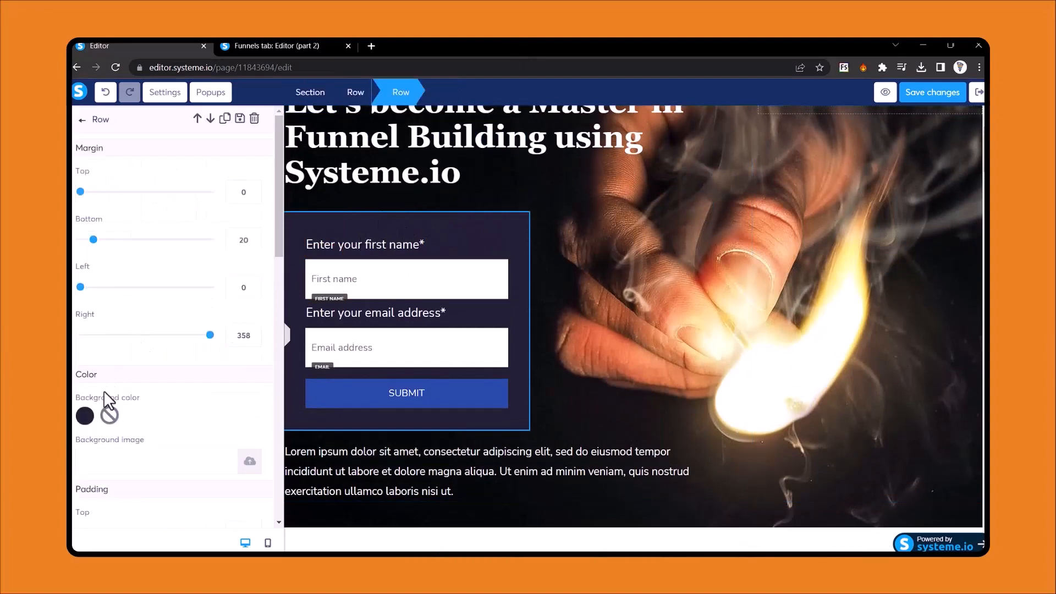
click(84, 416)
drag(152, 315, 131, 308)
drag(140, 400, 132, 423)
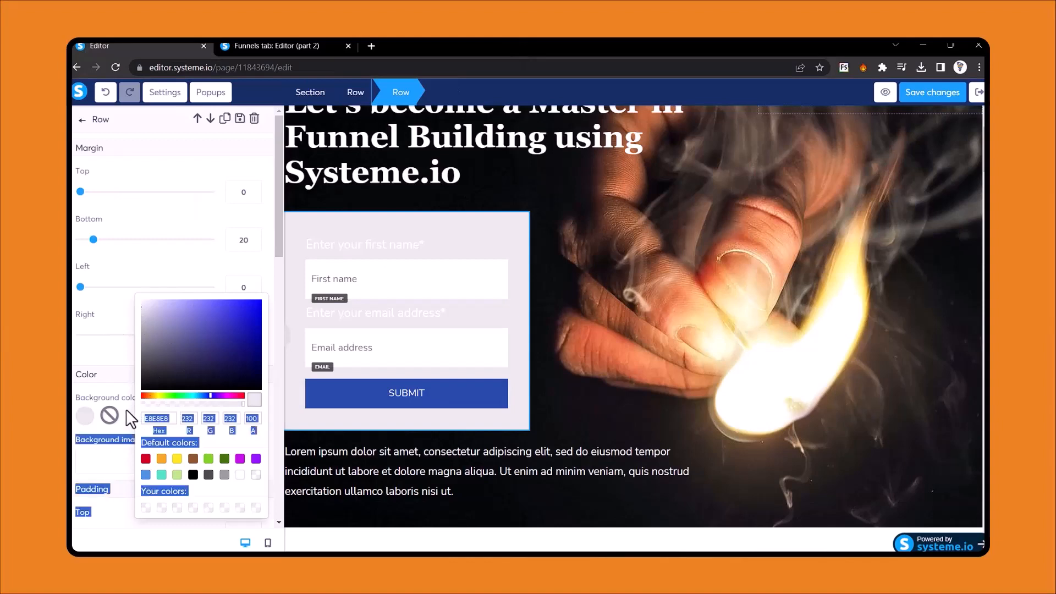
drag(243, 404, 177, 404)
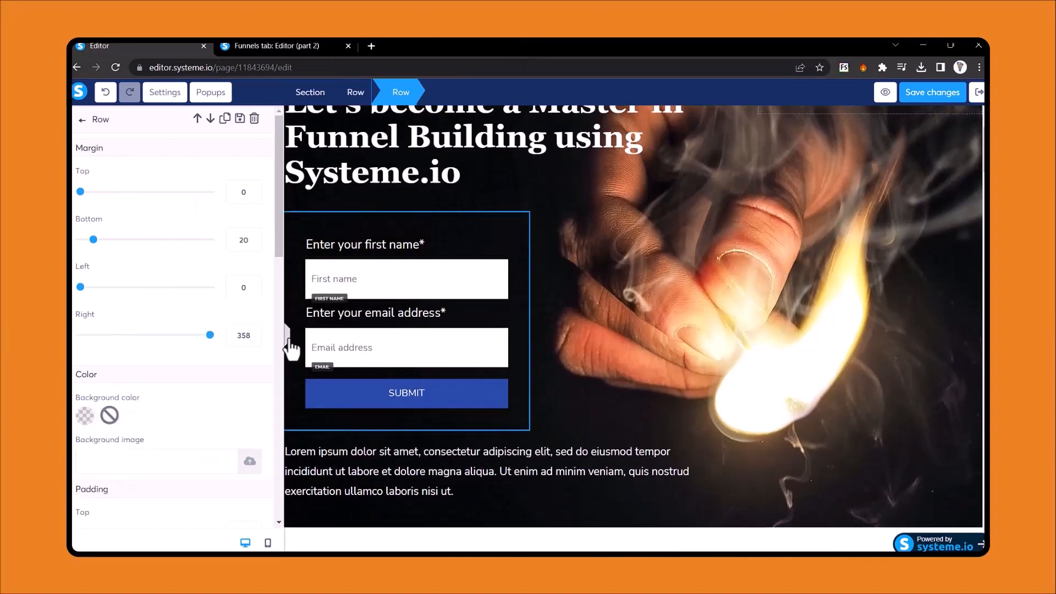
click(600, 274)
click(601, 275)
scroll(618, 345, up, 1)
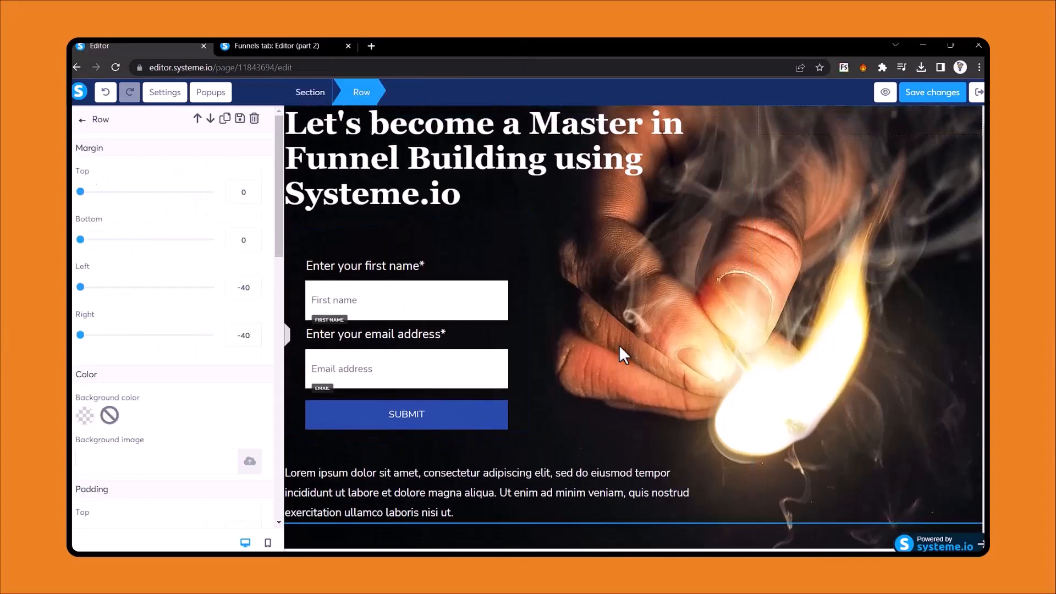
Delete the Lorem ipsum text element below the sign-up form in the hero section
click(445, 489)
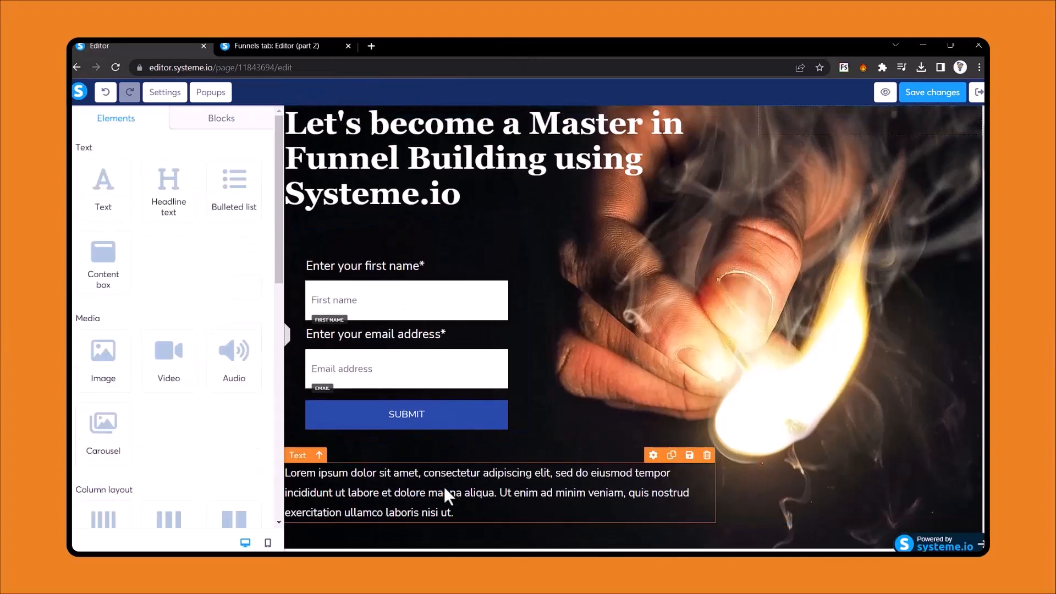
click(492, 486)
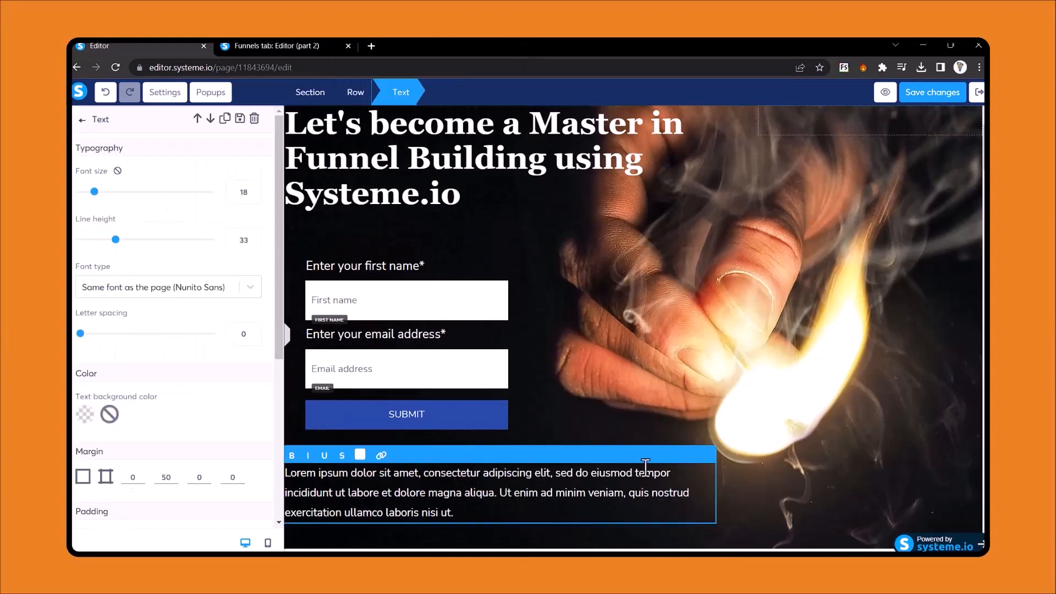
click(601, 472)
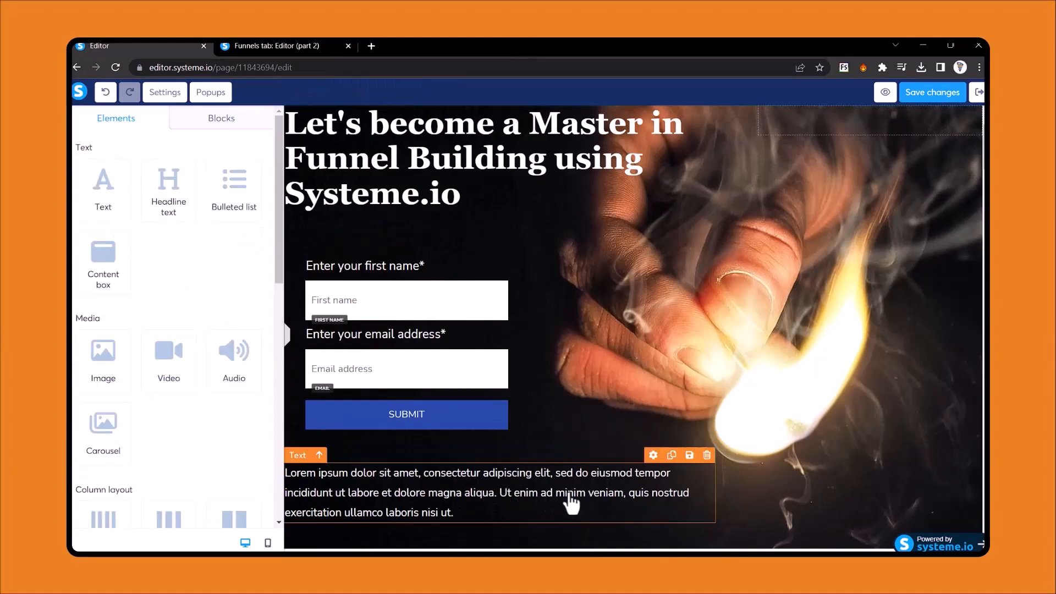
click(708, 455)
click(587, 135)
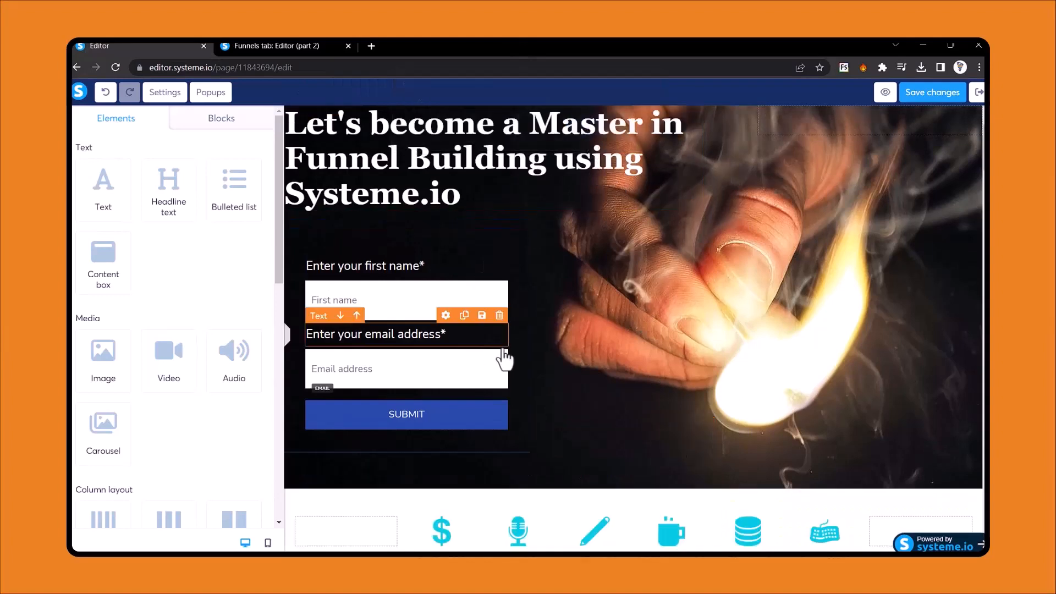
Add a headline text element between the hero section and the row of topic icons
scroll(619, 393, up, 1)
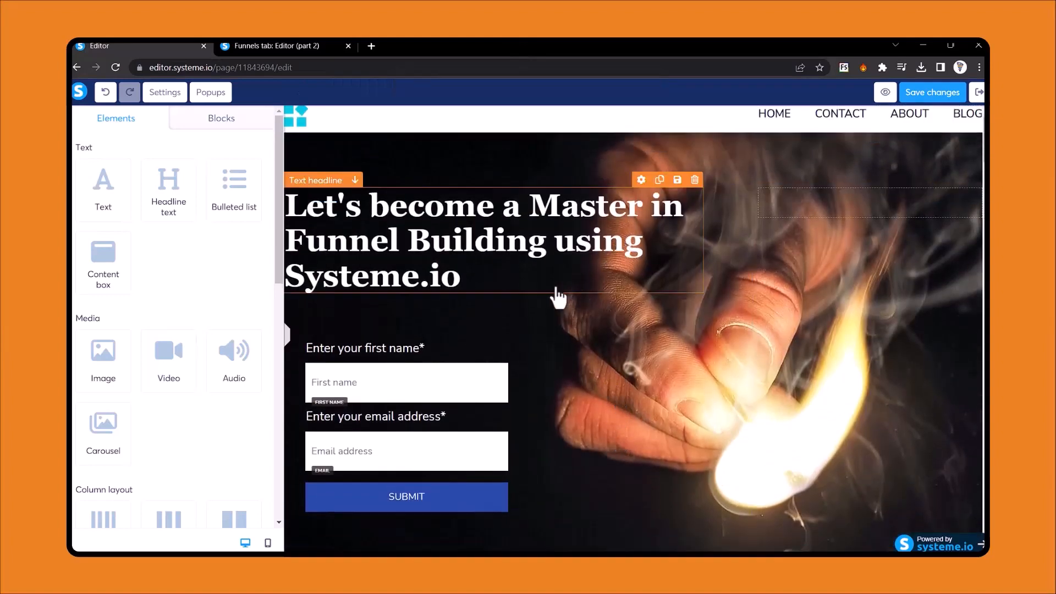
scroll(558, 297, down, 2)
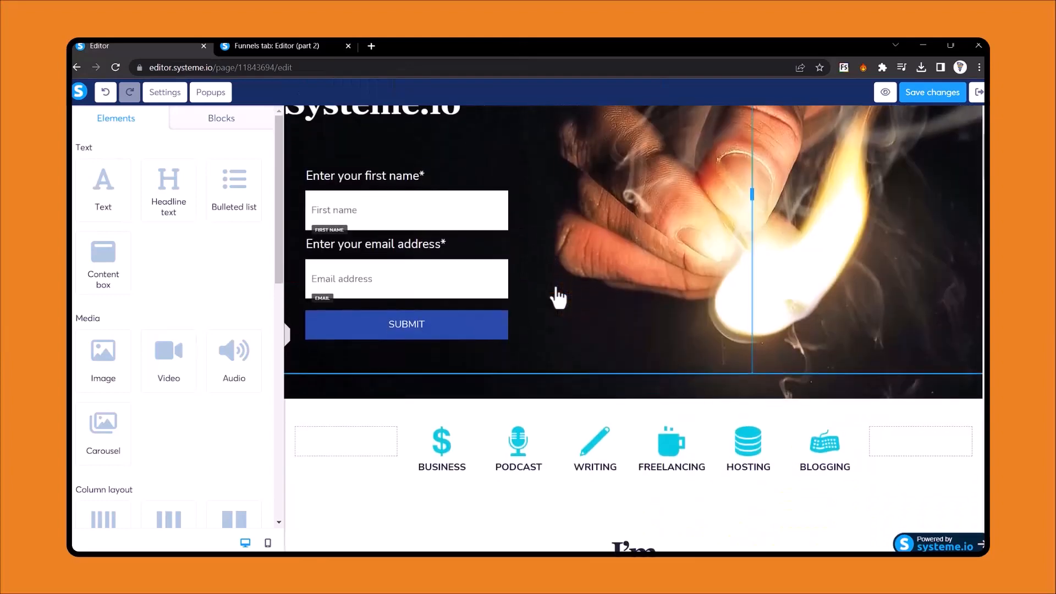
scroll(558, 297, down, 2)
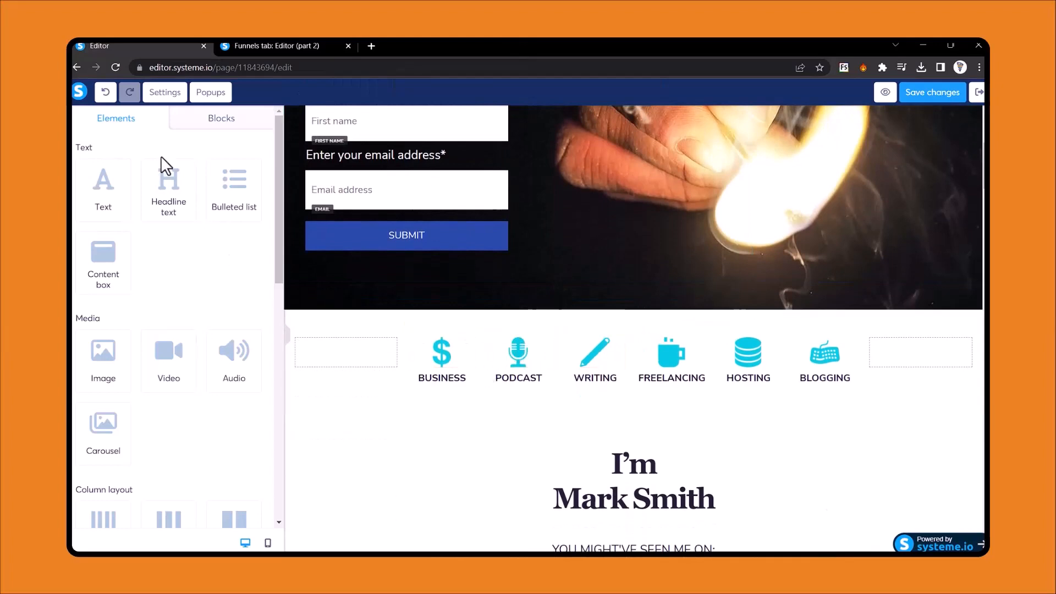
drag(170, 198, 618, 329)
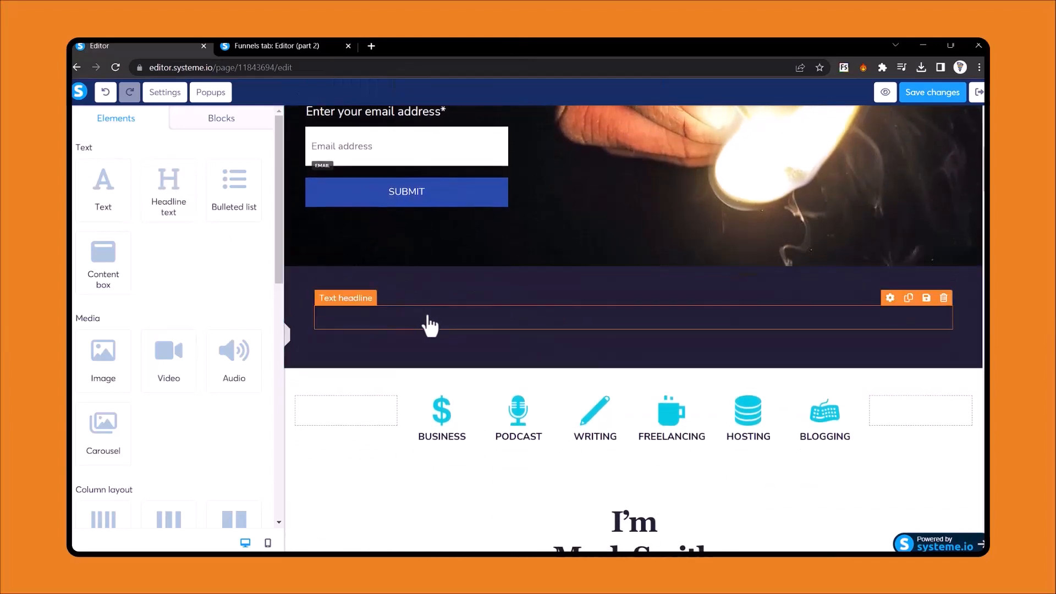
Color the new headline white (FFFFFF) and replace its placeholder text with "Features:"
click(481, 334)
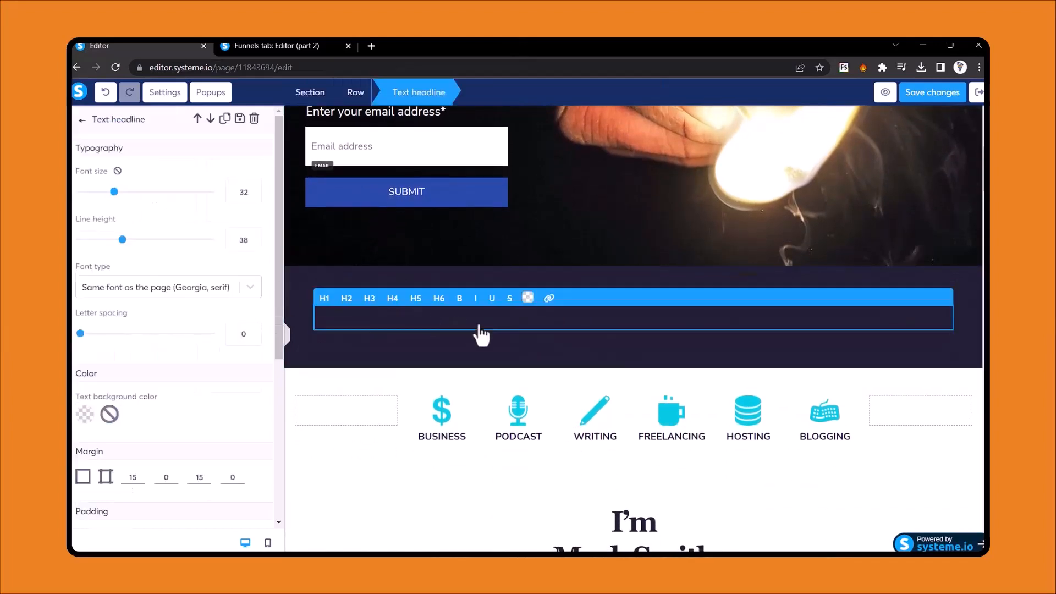
click(529, 300)
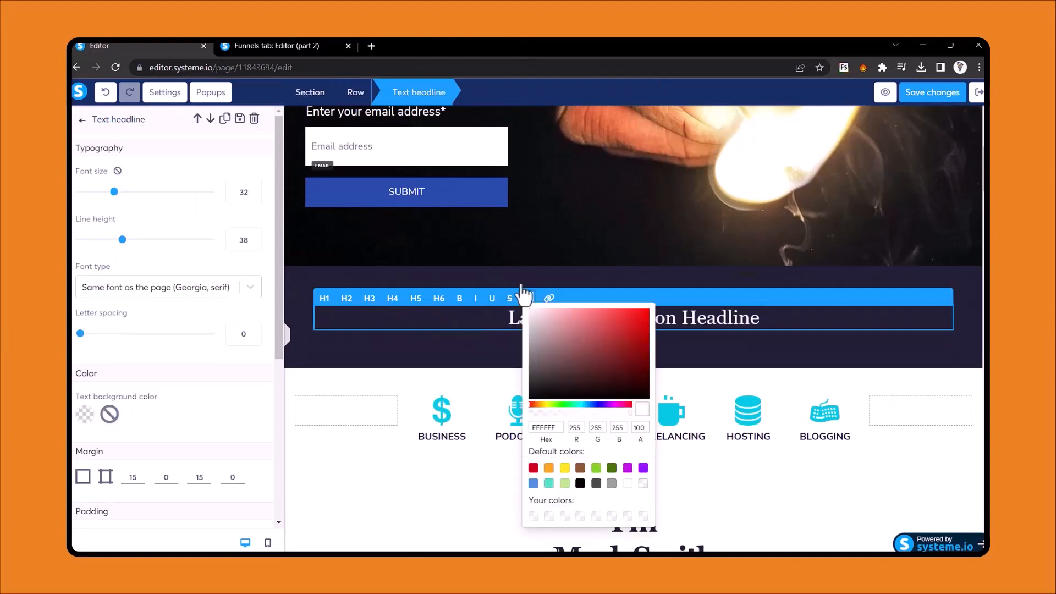
click(702, 324)
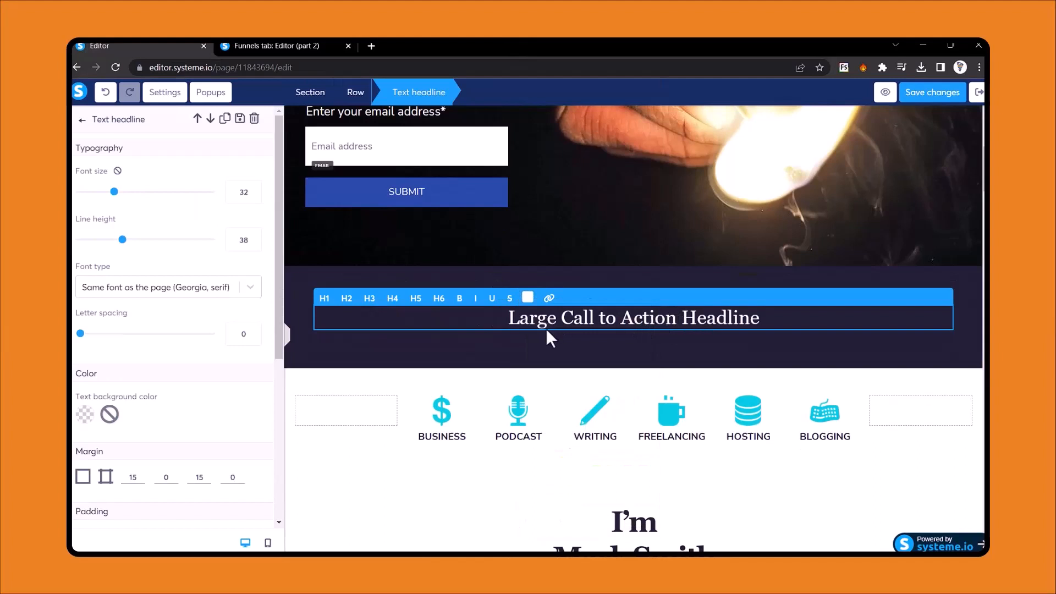
triple_click(606, 321)
text(Features:)
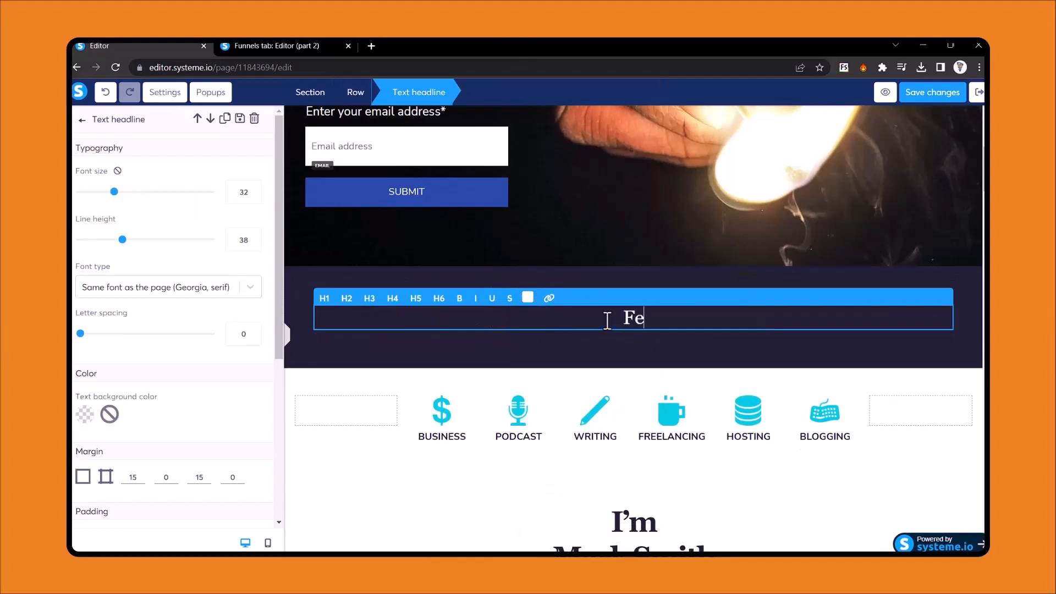
click(529, 359)
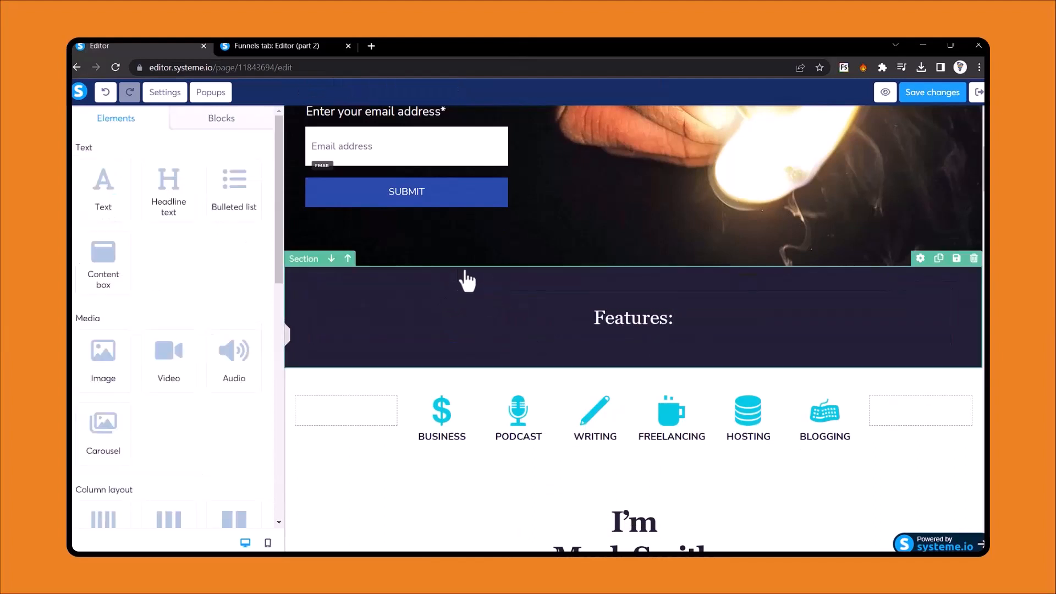
Set the background color of the "Features:" section to the default purple BD10E0
click(317, 291)
scroll(110, 393, down, 1)
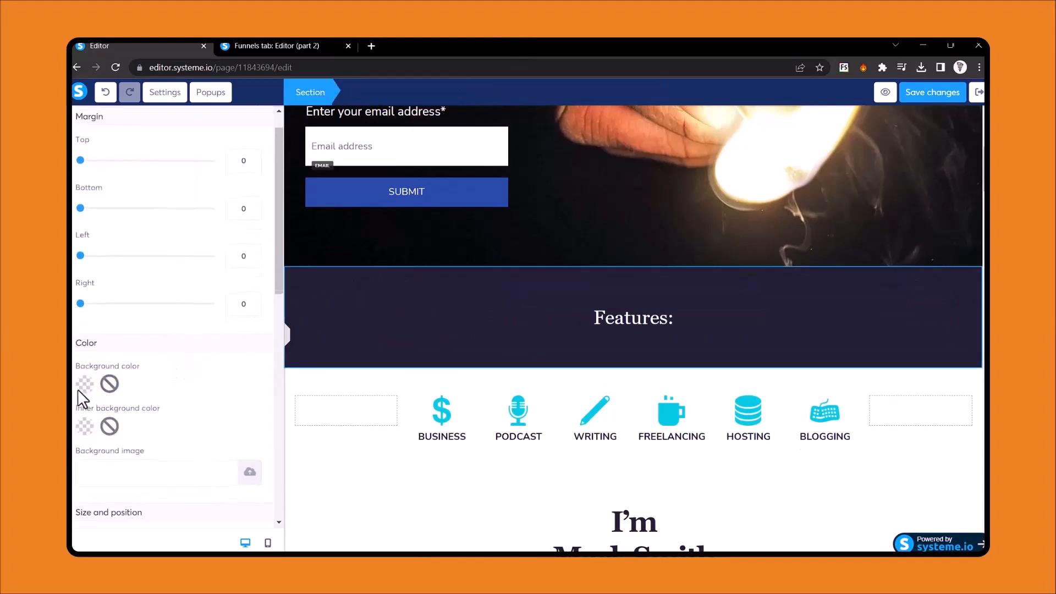
click(86, 384)
drag(169, 316, 132, 299)
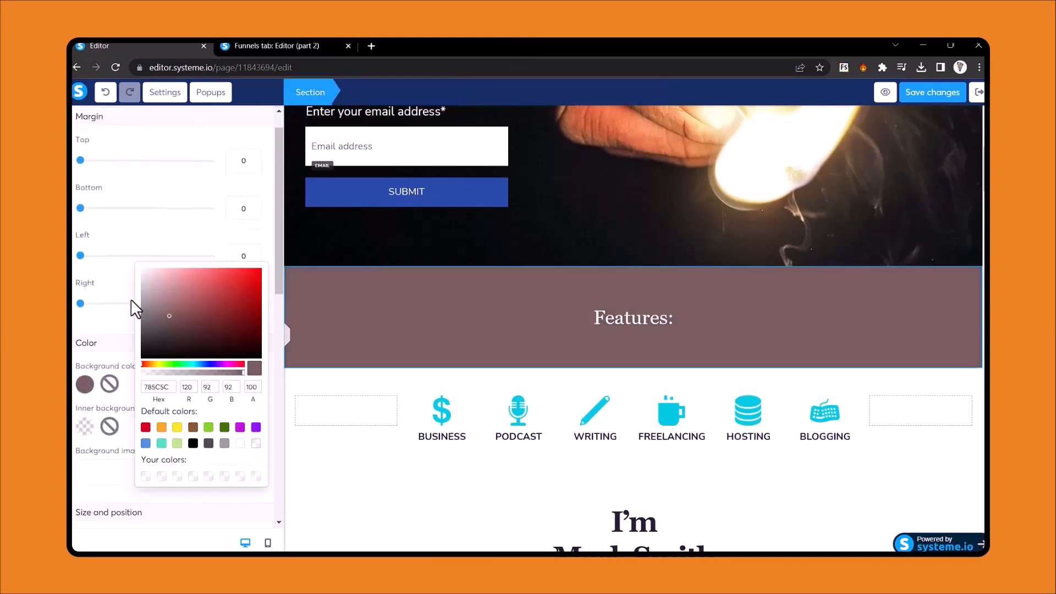
click(240, 427)
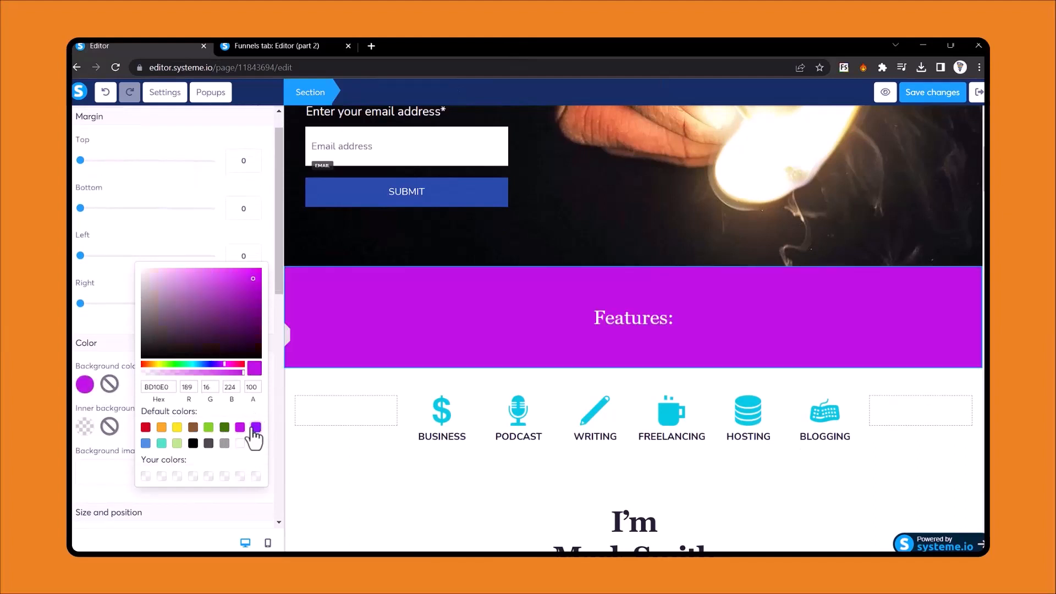
Set the background color of the "Features:" section to the default violet 9013FE
click(256, 427)
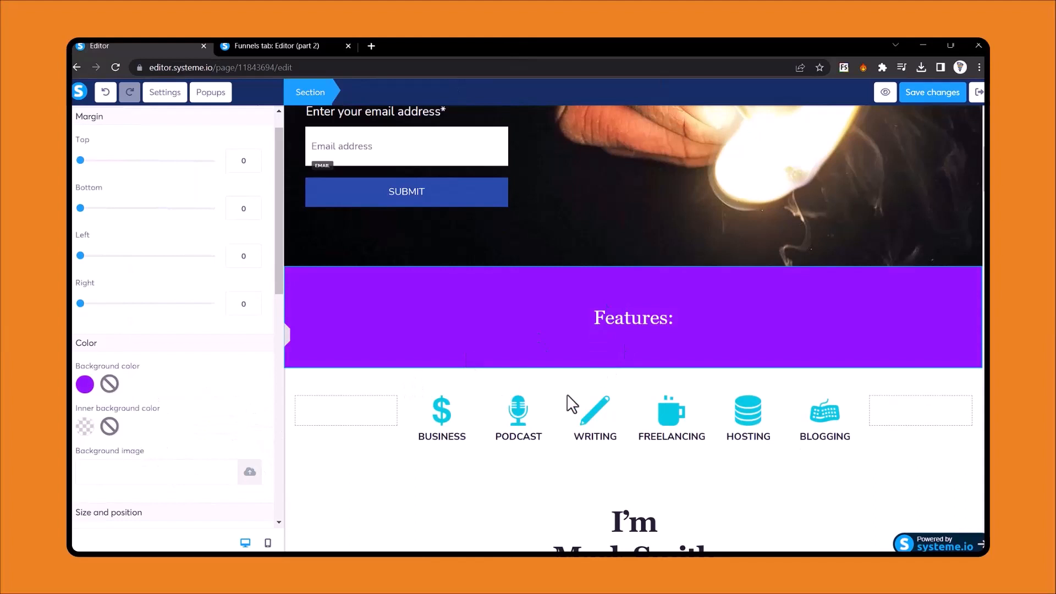
click(446, 410)
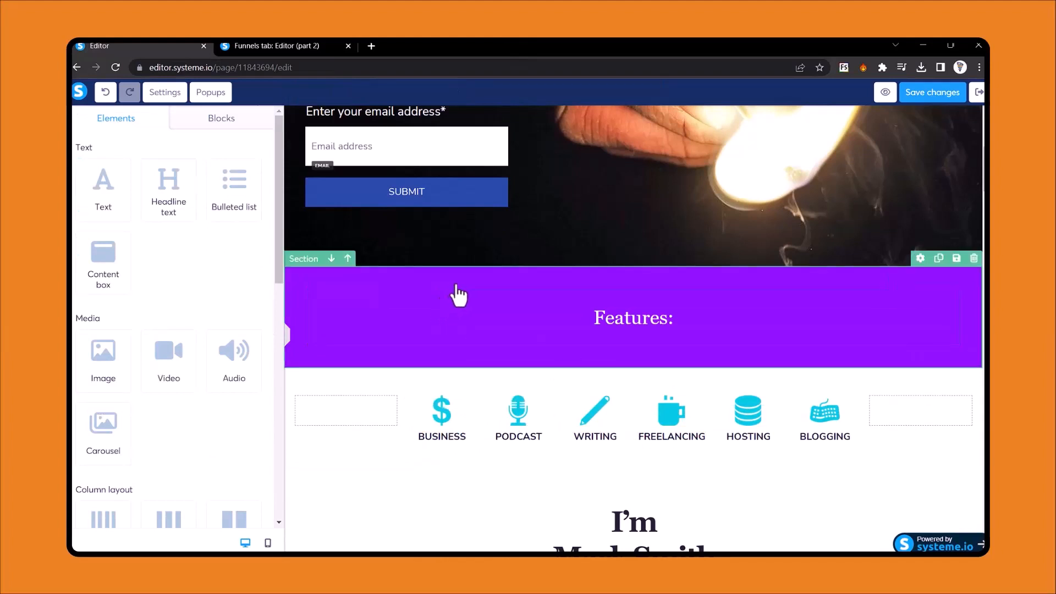
Examine the image settings of the dollar icon above the "Business" label
click(444, 417)
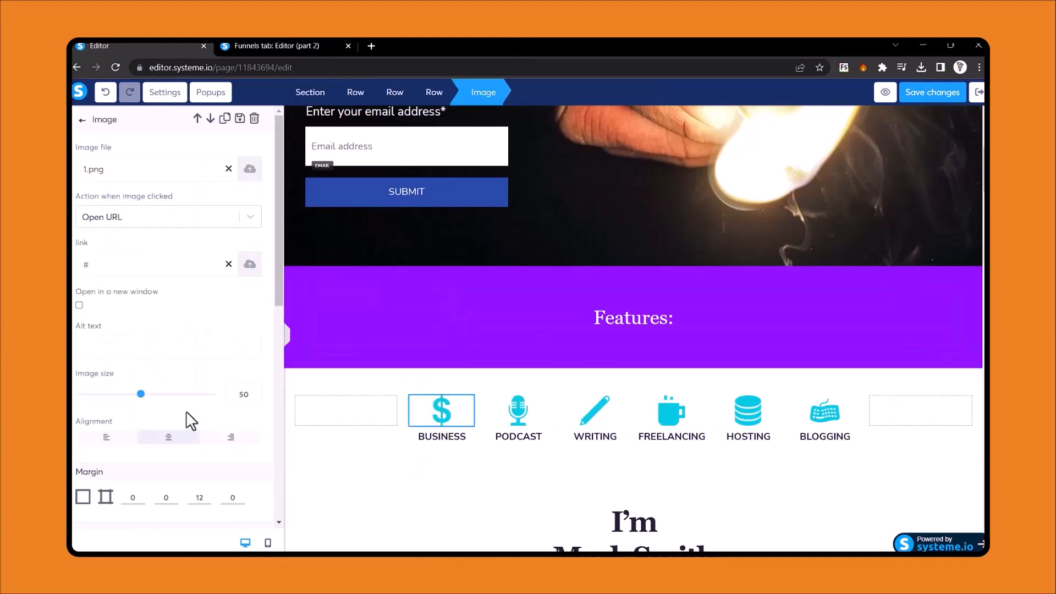
scroll(189, 420, down, 3)
scroll(189, 420, up, 3)
click(510, 500)
scroll(745, 415, down, 3)
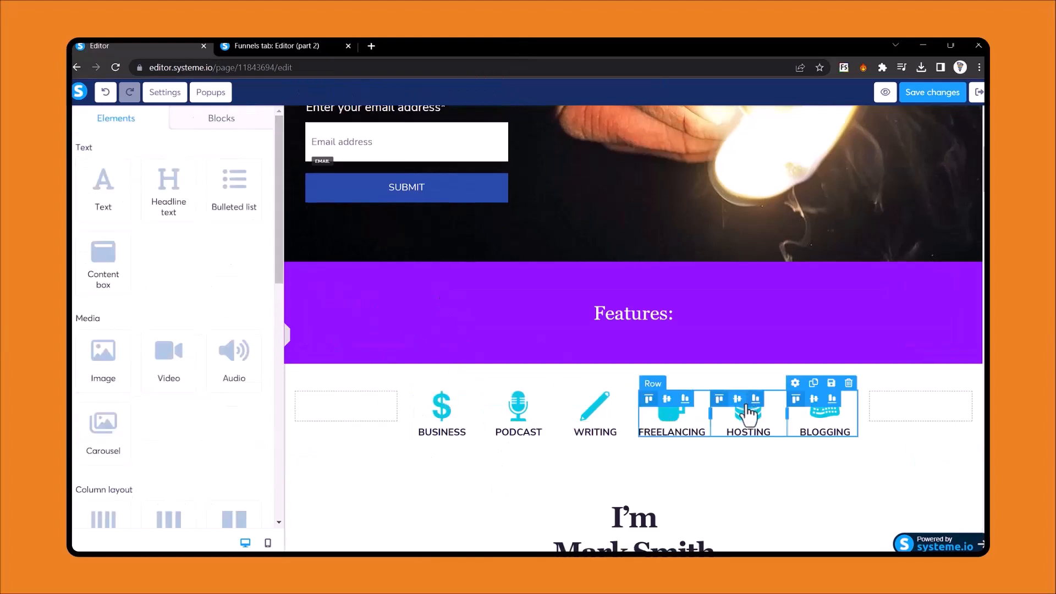
scroll(654, 330, up, 1)
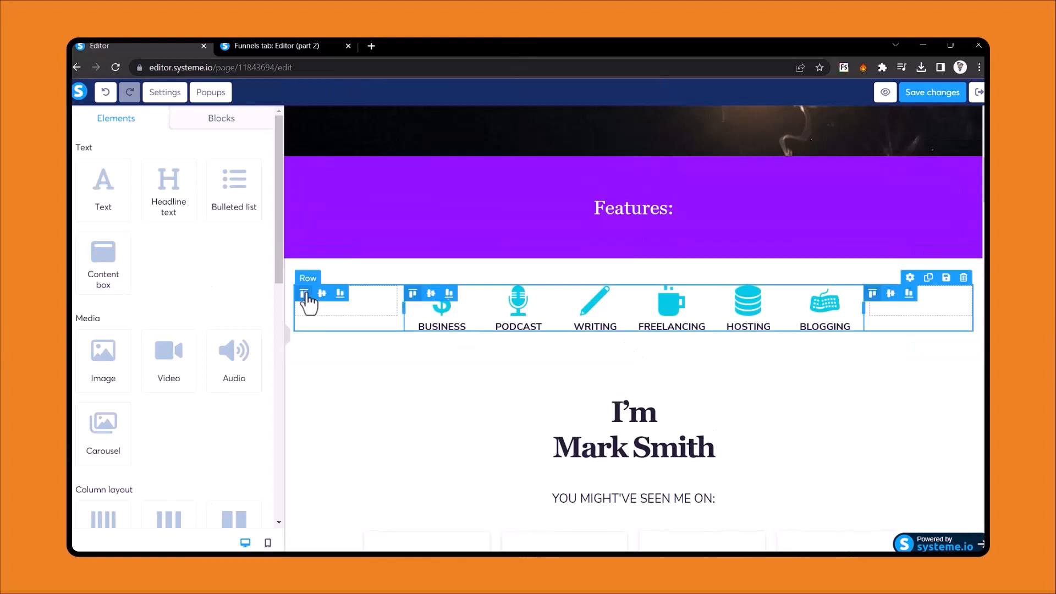
Add a button element in its own section directly below the row of topic icons
scroll(186, 325, down, 1)
scroll(180, 316, down, 5)
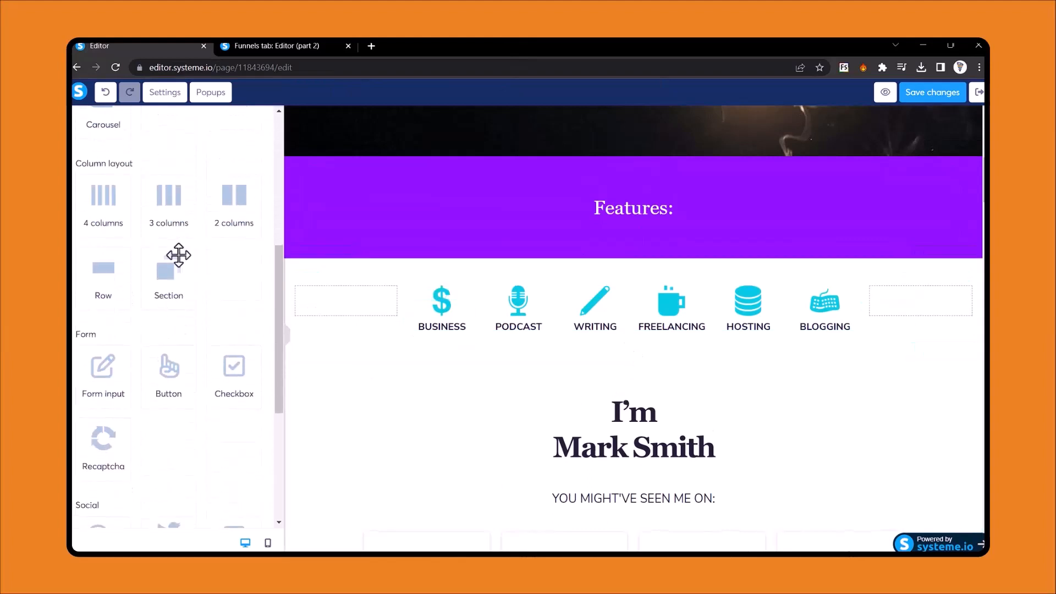
scroll(187, 341, down, 1)
drag(170, 328, 619, 357)
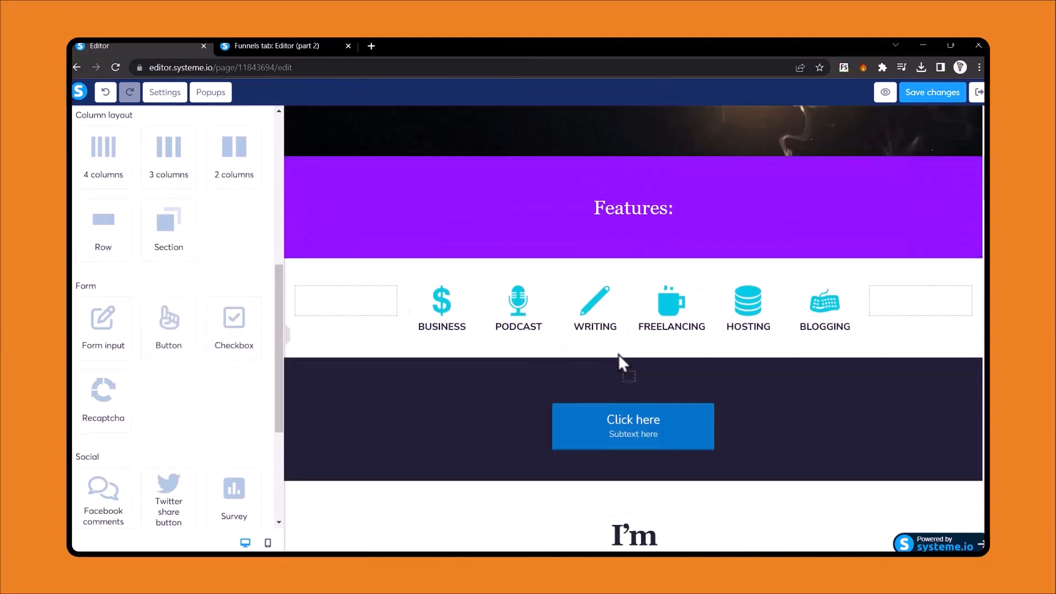
Remove the new button's subtext and set its button text to "Learn More"
click(635, 432)
scroll(94, 360, down, 7)
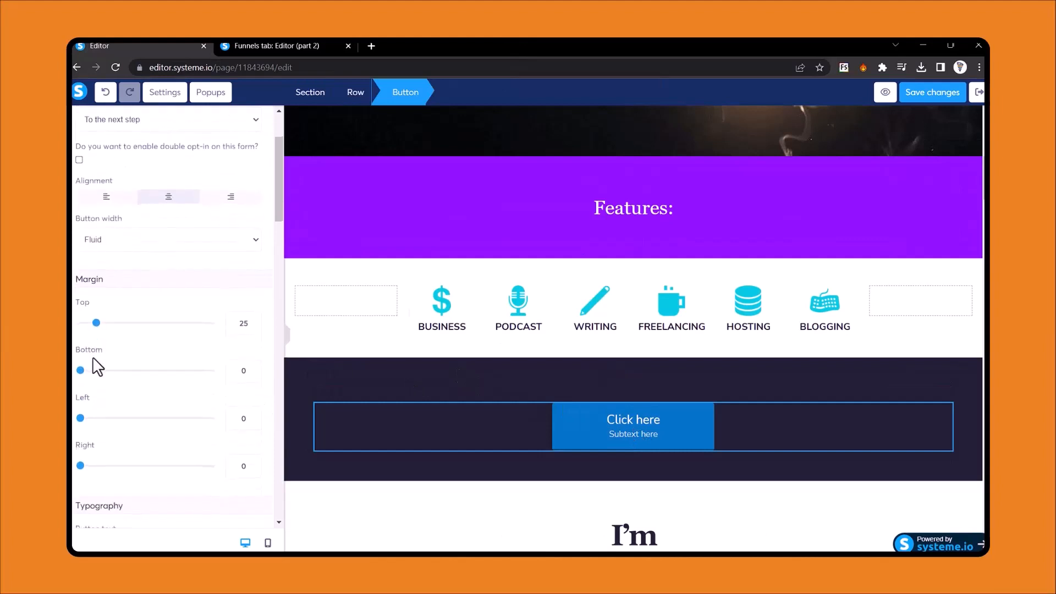
scroll(149, 330, down, 3)
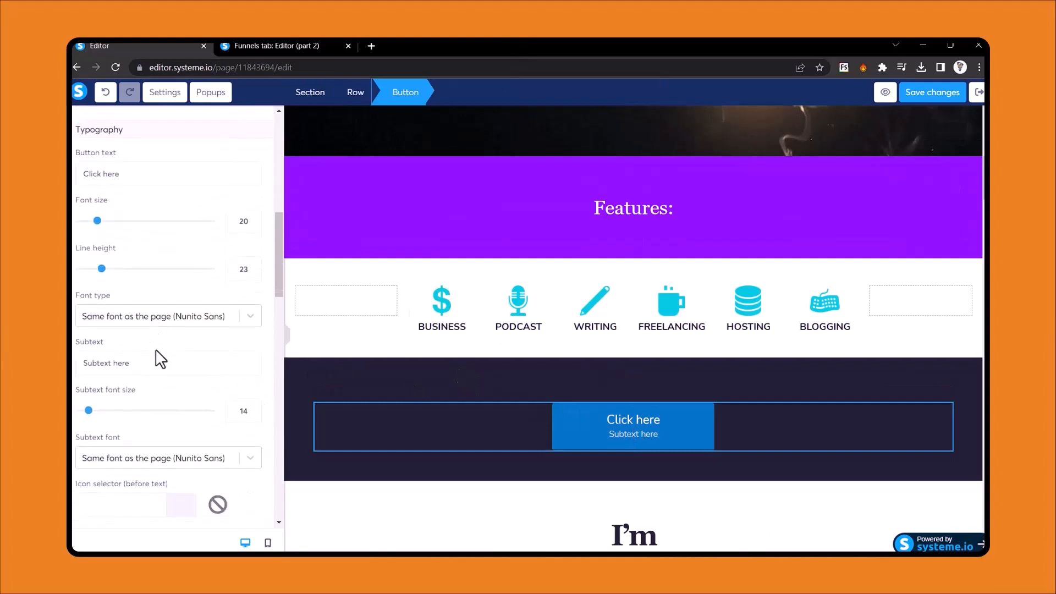
drag(158, 358, 76, 363)
key(BackSpace)
scroll(89, 349, up, 1)
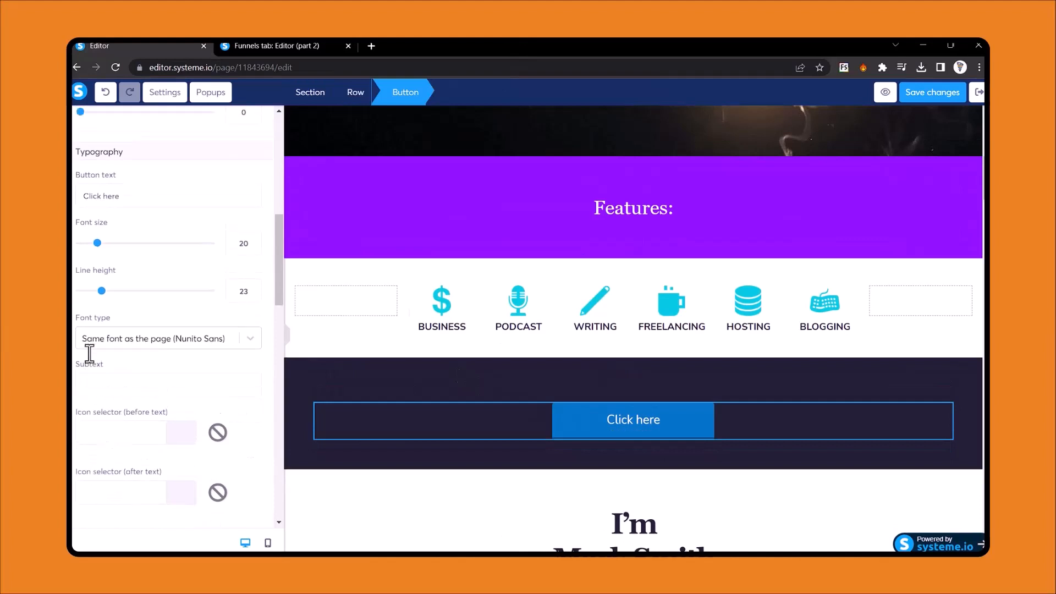
drag(156, 219, 77, 214)
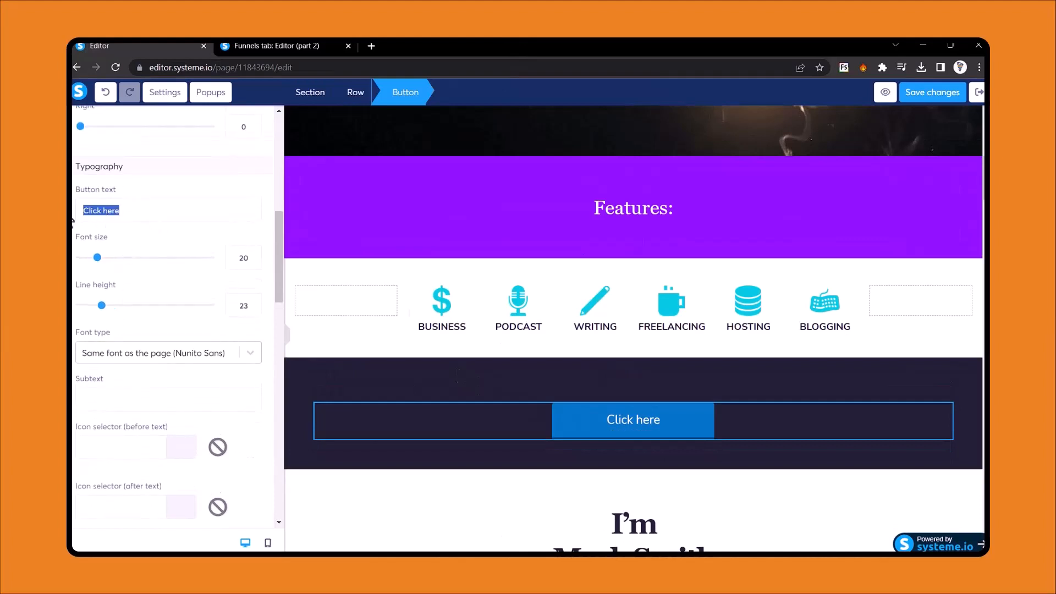
text(Learn More)
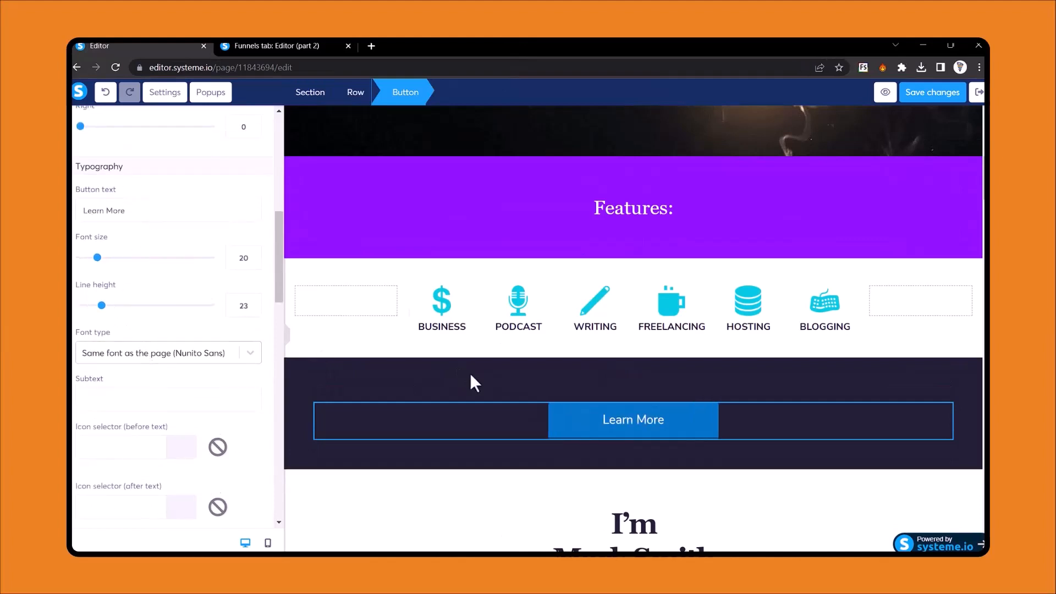
Set the "Learn More" button's font to Poppins from Google Fonts
click(170, 357)
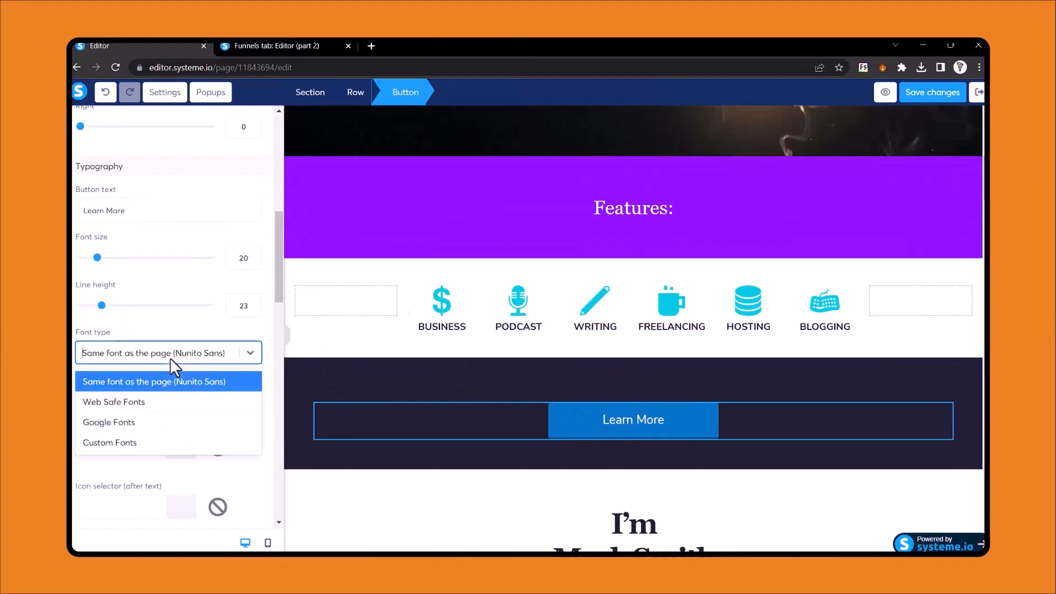
click(112, 422)
click(136, 388)
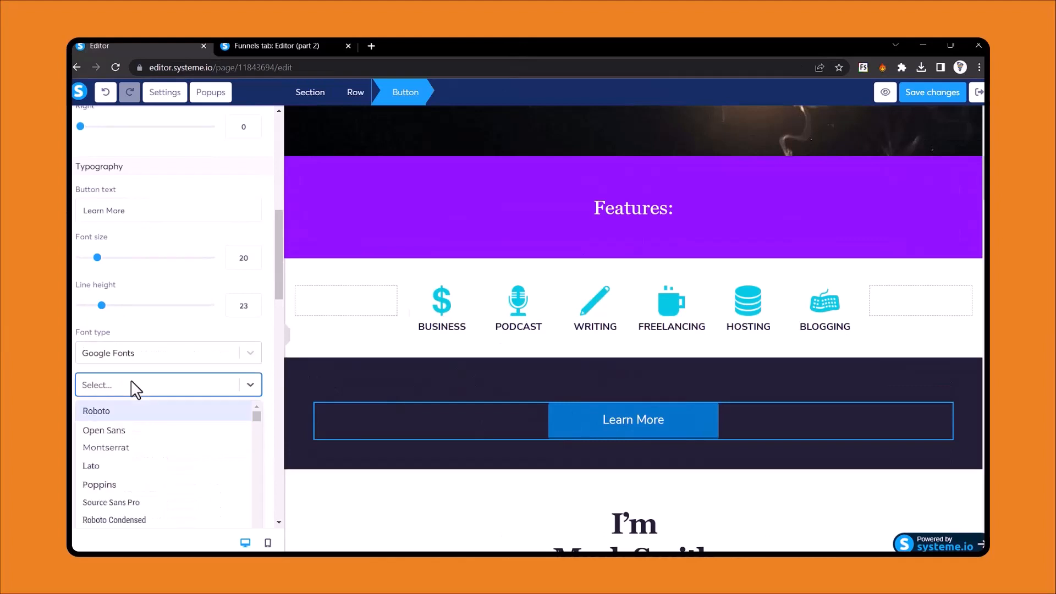
text(po)
key(BackSpace)
key(BackSpace)
text(pop)
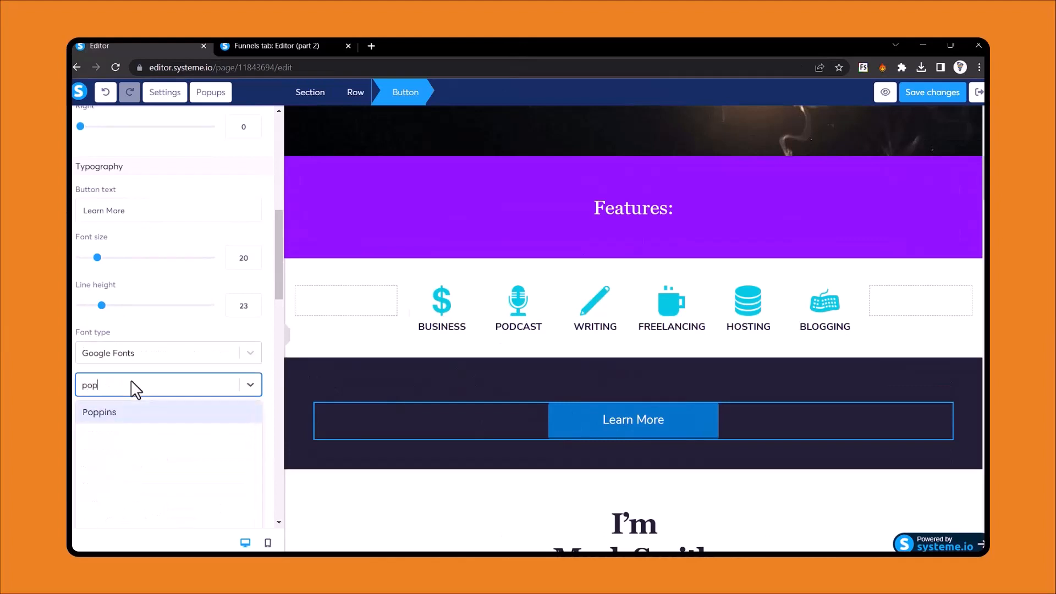
key(Return)
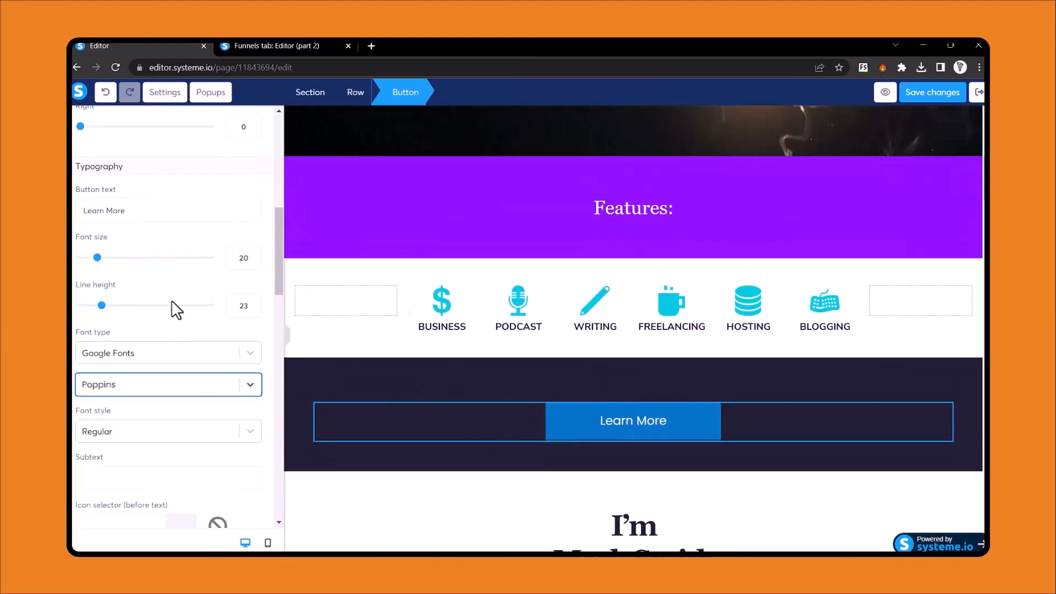
Set the "Learn More" button's background color to the default violet 9013FE
scroll(172, 306, down, 1)
scroll(172, 307, up, 3)
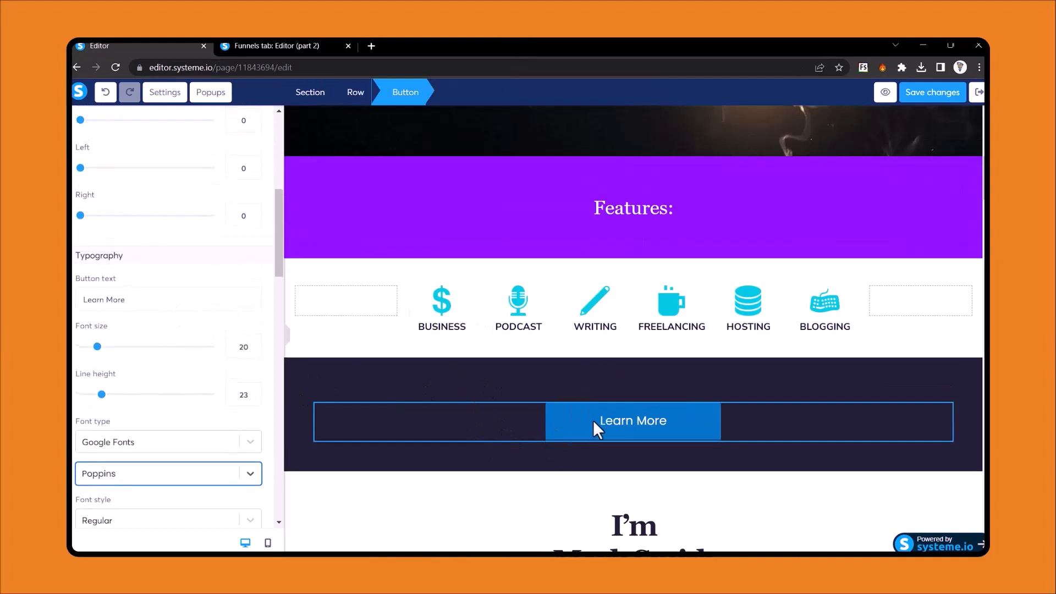
scroll(43, 287, up, 5)
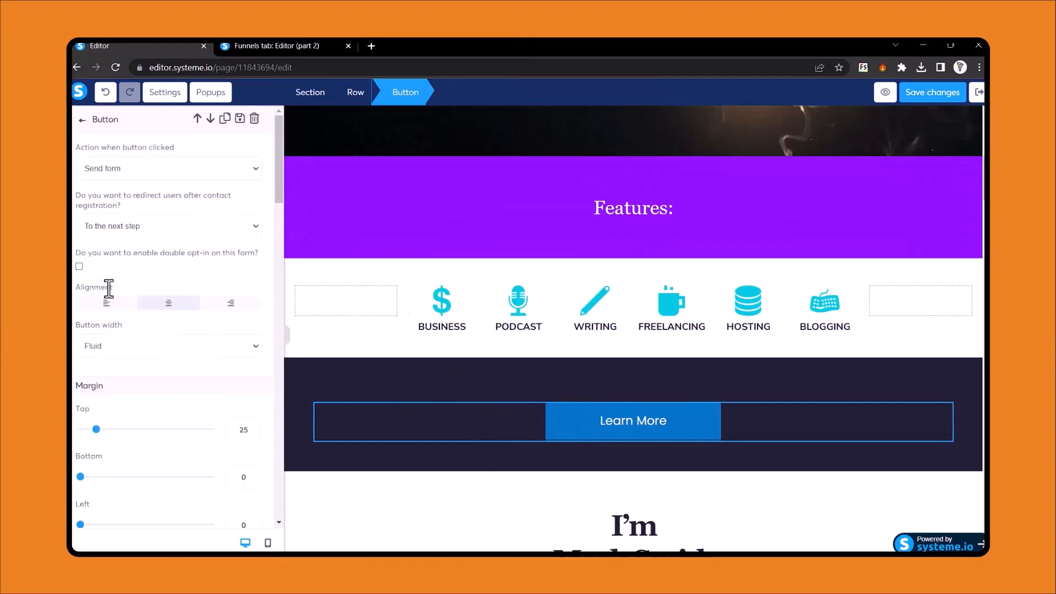
scroll(106, 278, down, 12)
scroll(108, 289, down, 1)
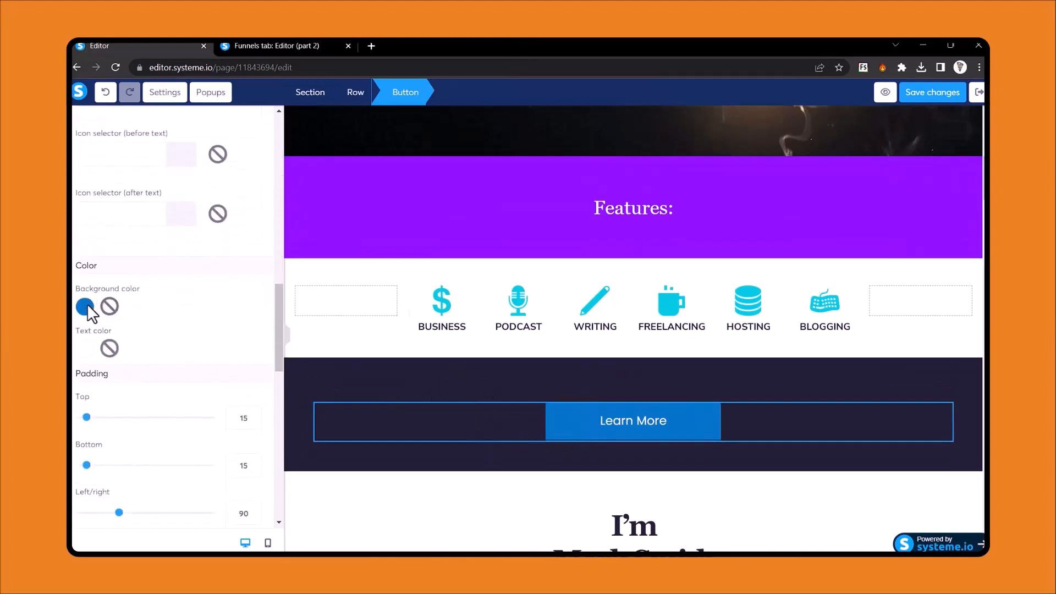
click(85, 306)
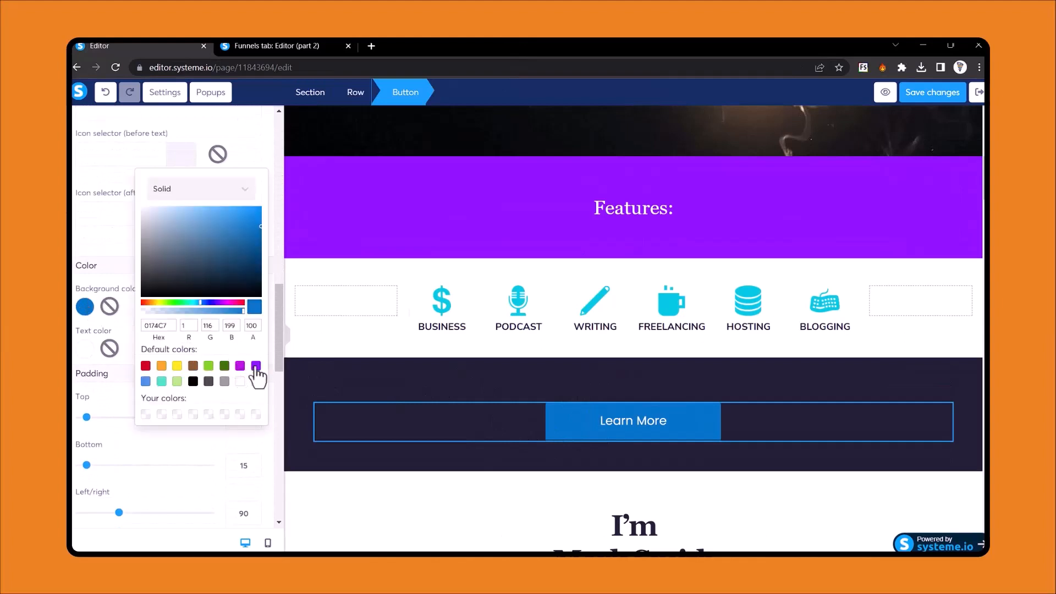
click(256, 366)
Set all four rounded corners of the "Learn More" button to 100
scroll(137, 441, down, 4)
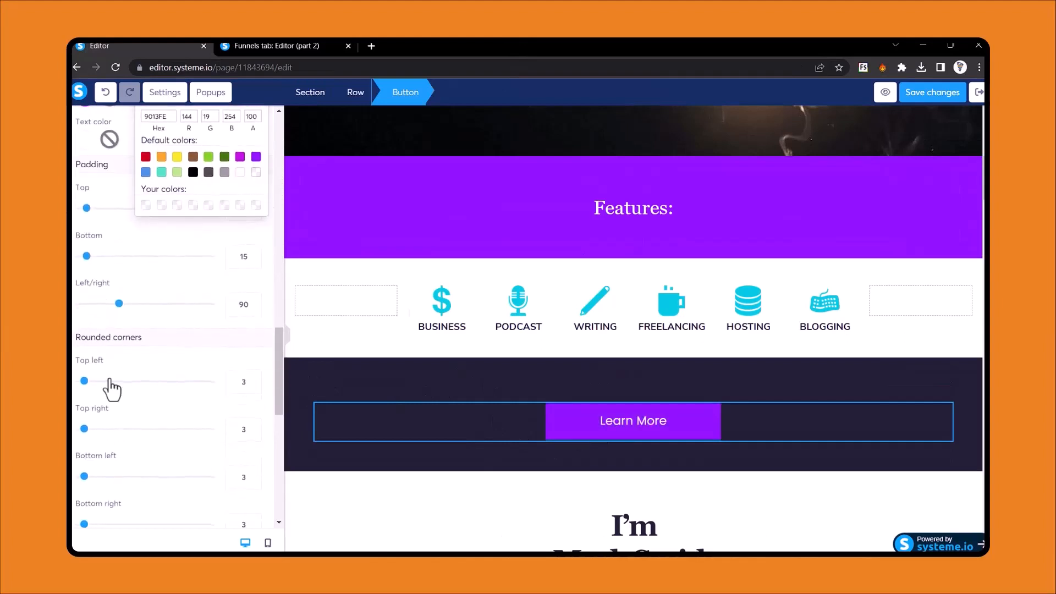
drag(91, 383, 285, 406)
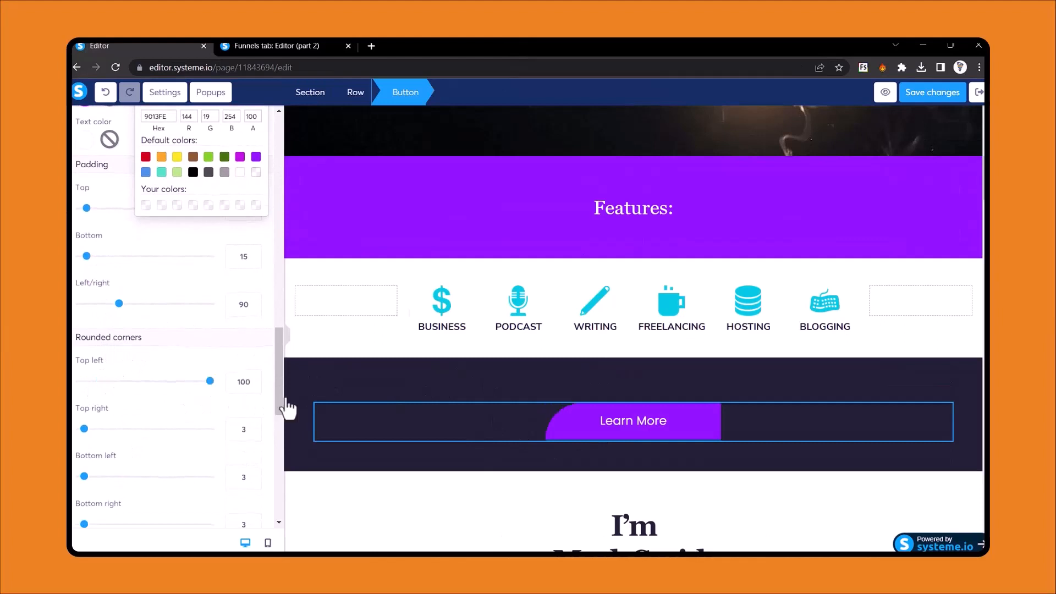
double_click(250, 429)
text(100)
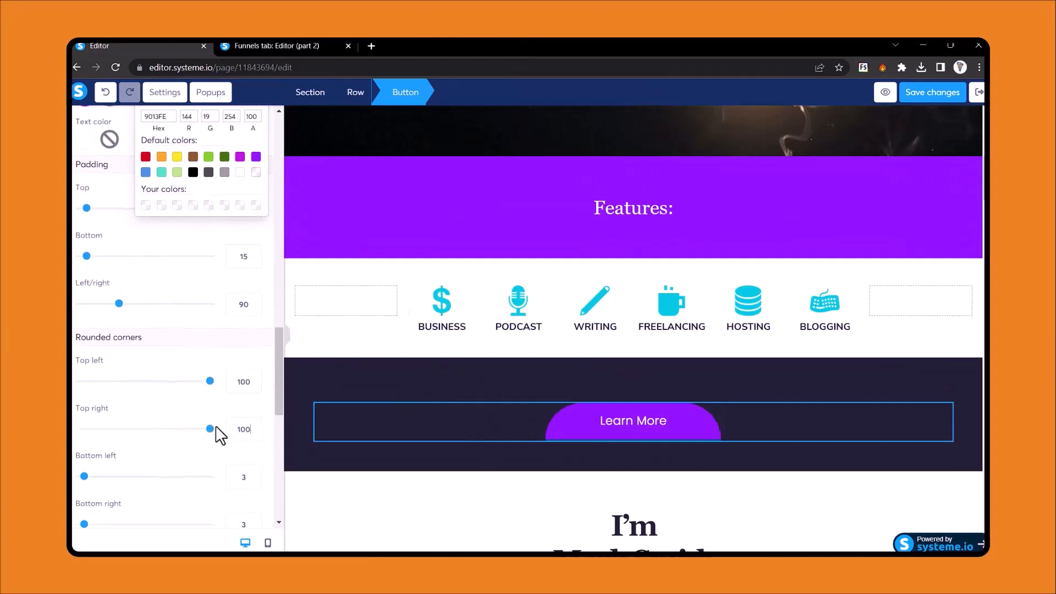
double_click(241, 477)
text(100)
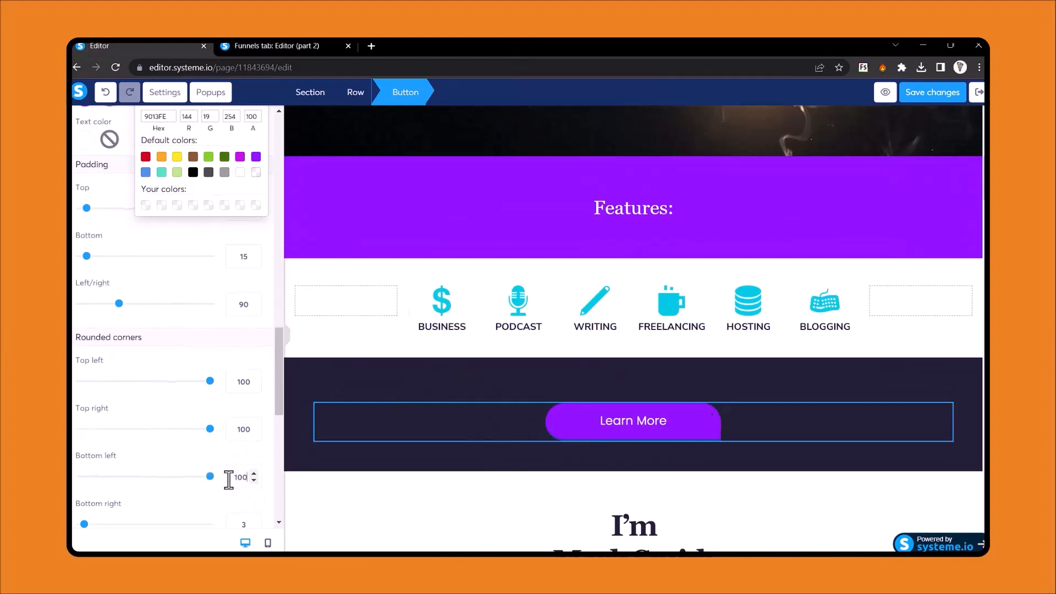
double_click(246, 518)
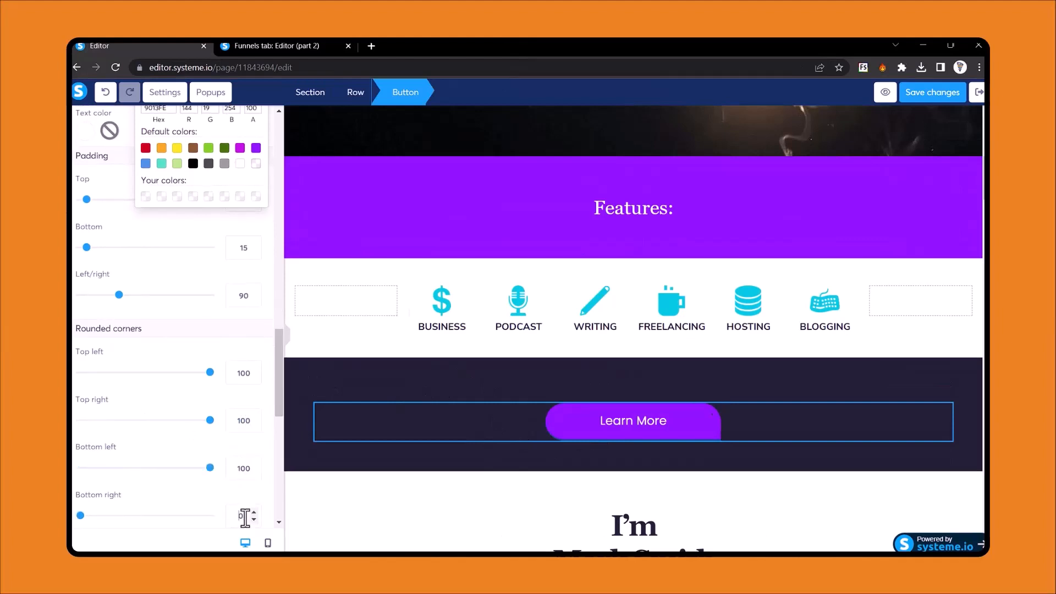
text(00)
Clear the border color of the "Learn More" button
scroll(196, 392, down, 5)
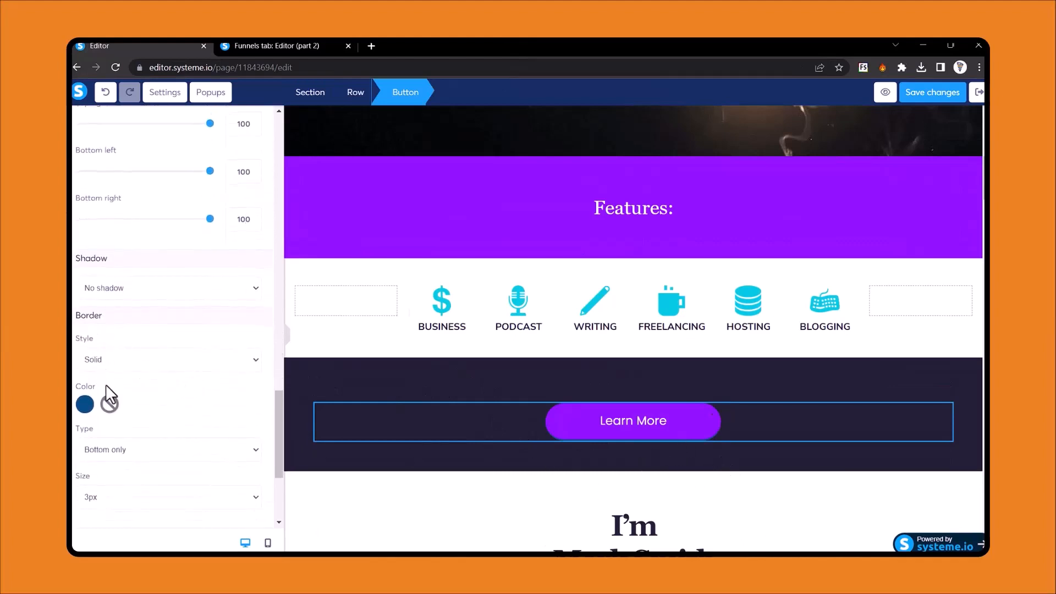
click(114, 400)
click(400, 367)
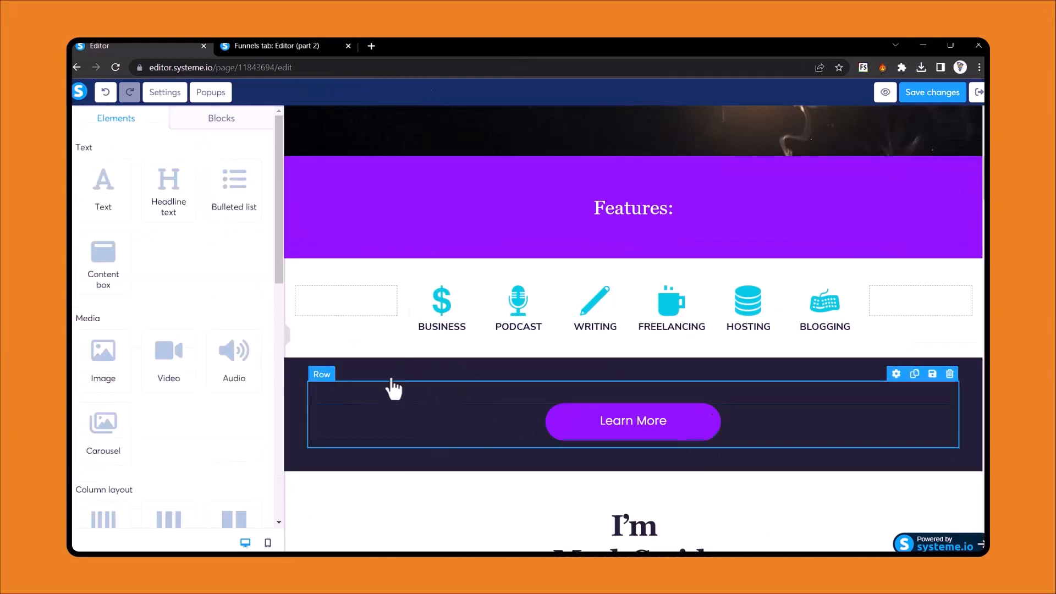
Set the background color of the section around the "Learn More" button to white (FFFFFF)
click(302, 384)
click(82, 419)
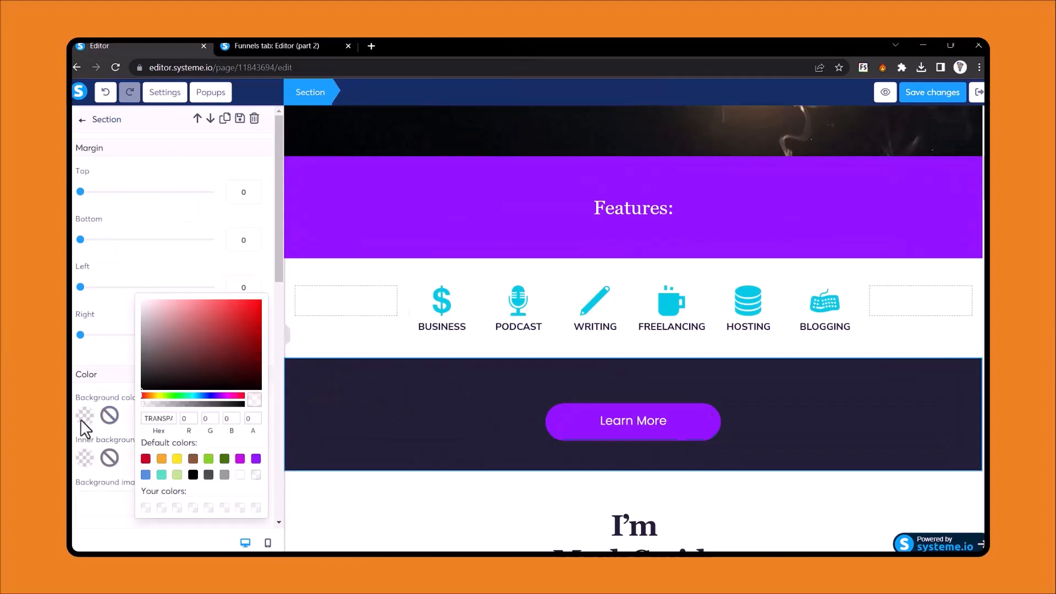
drag(160, 314, 96, 279)
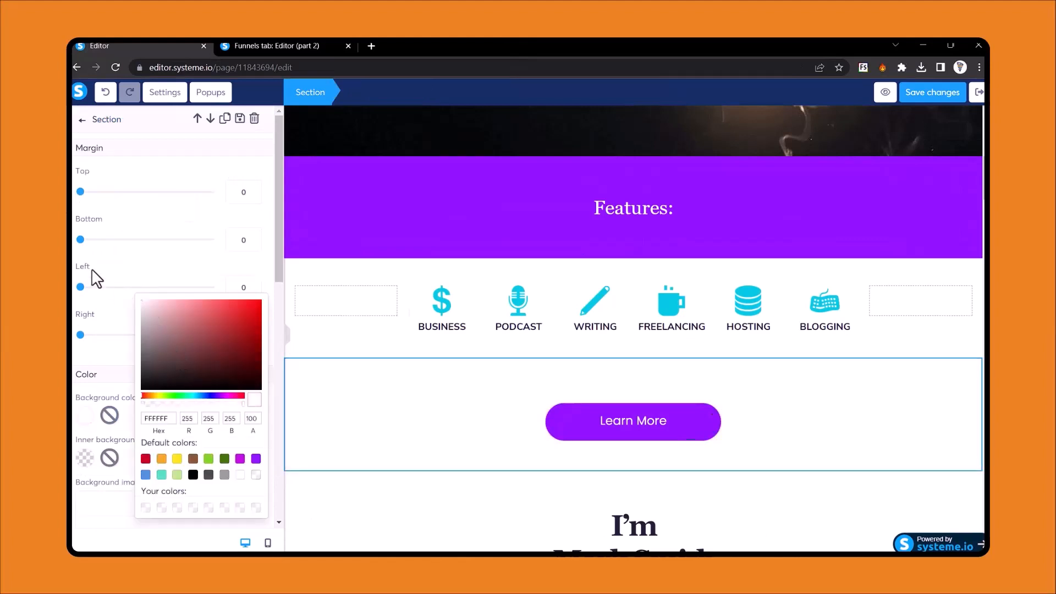
click(362, 245)
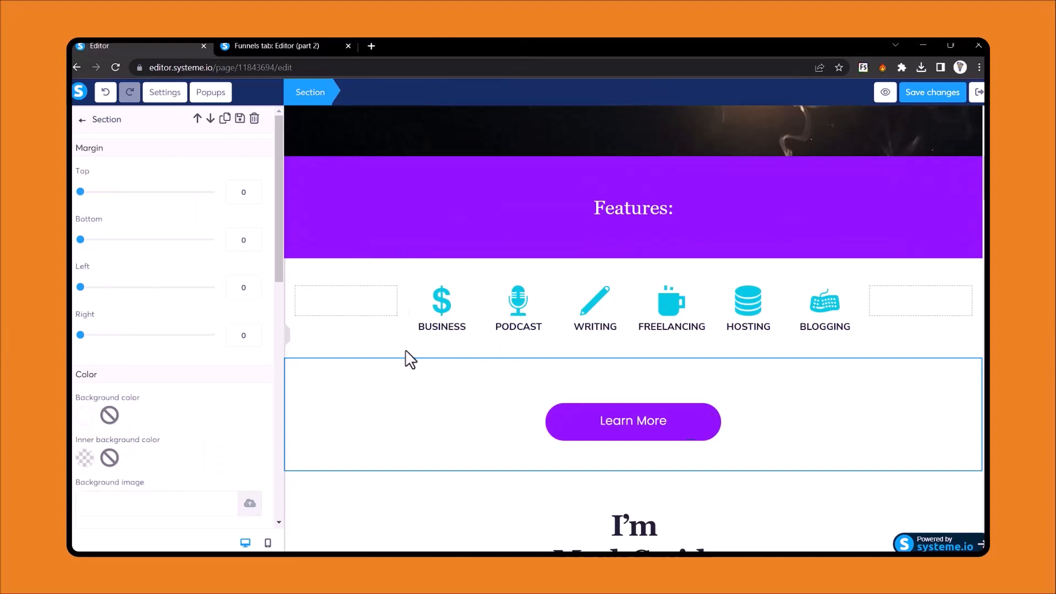
click(496, 321)
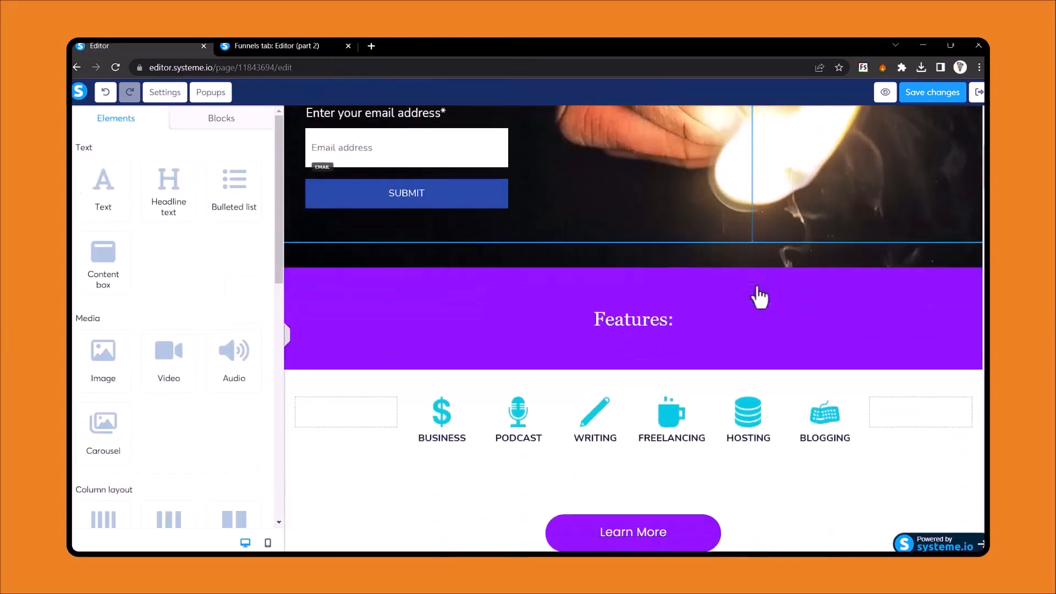
Delete the "You might've seen me on:" section with the company logos below the "Learn More" button
scroll(759, 294, down, 6)
scroll(664, 226, up, 1)
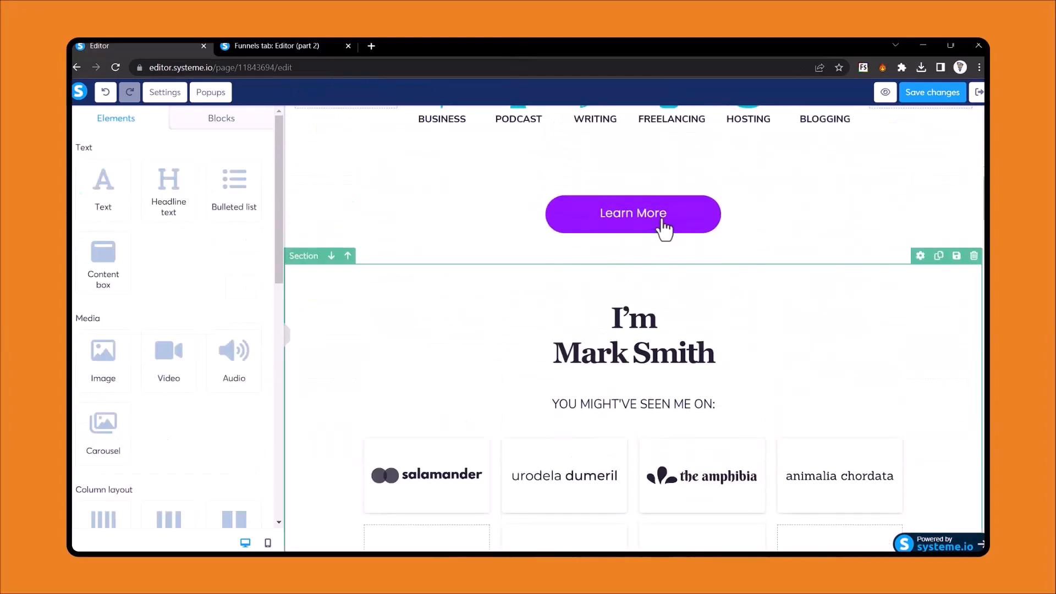
scroll(690, 308, down, 2)
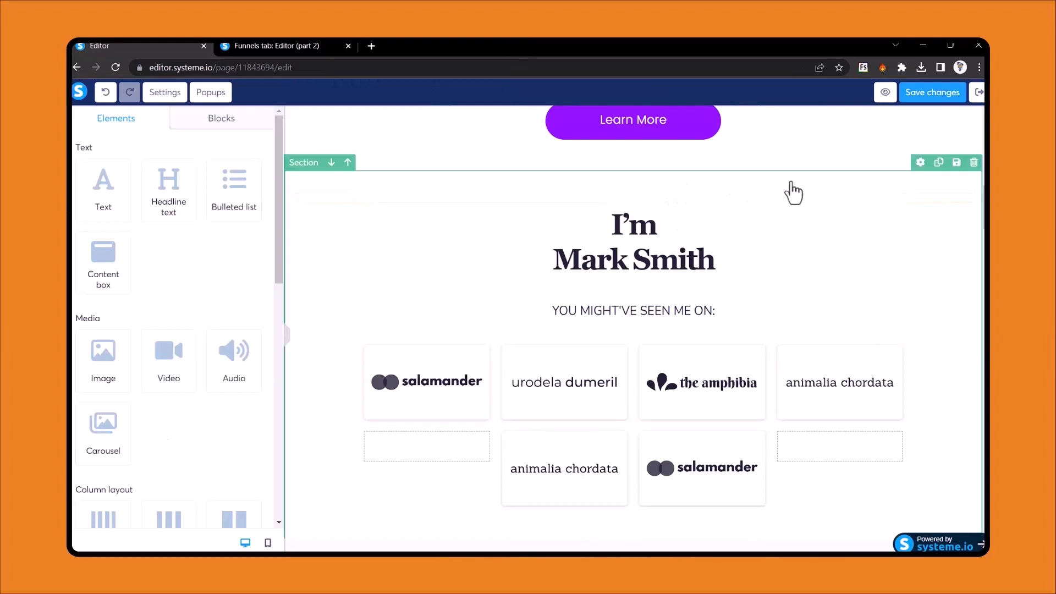
click(973, 163)
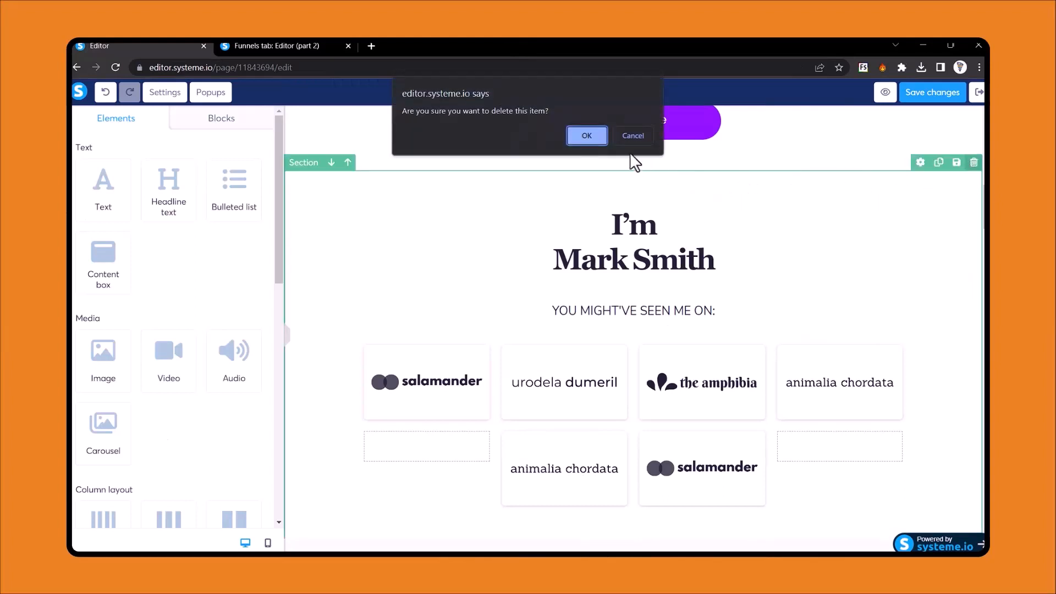
click(590, 138)
scroll(621, 275, down, 1)
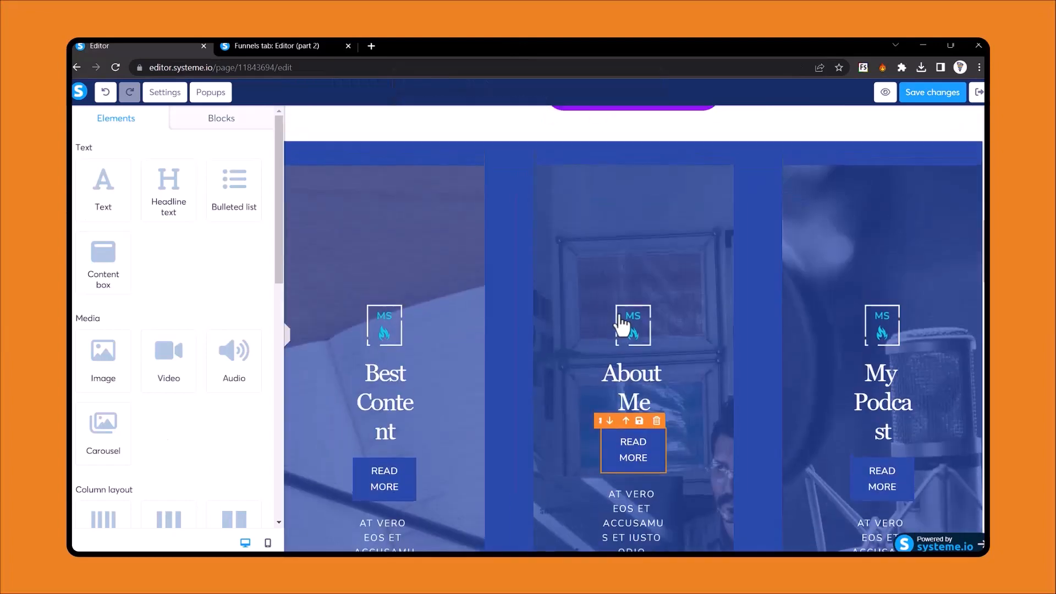
Delete the three-column row with the "Best Content", "About Me" and "My Podcast" cards below the "Learn More" button
scroll(770, 264, up, 2)
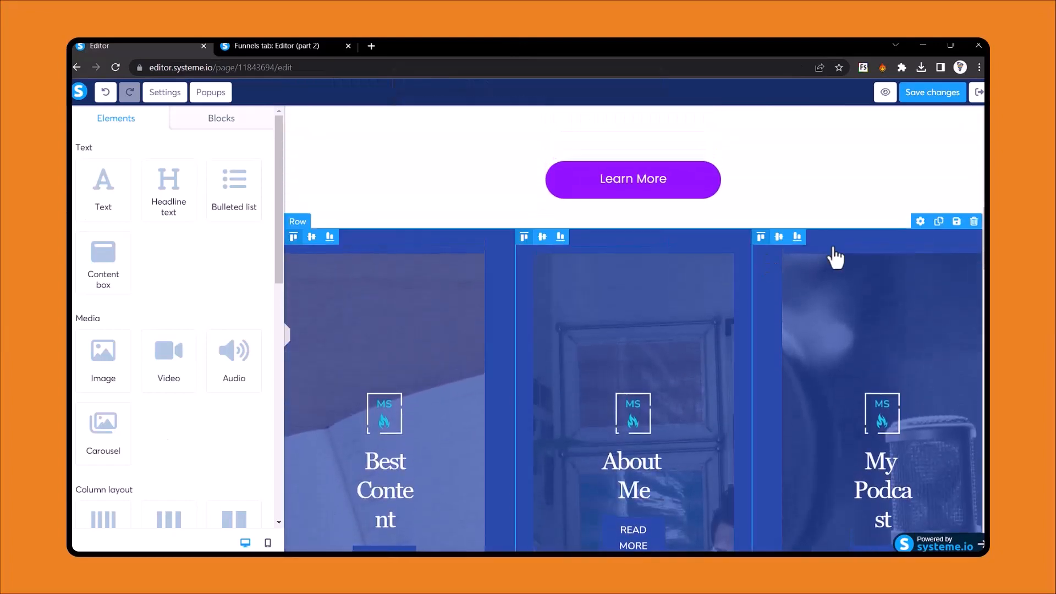
click(974, 221)
click(583, 137)
Delete the whole "I'm not a "business" expert or all-knowing guru." section below the "Learn More" button
scroll(638, 306, down, 2)
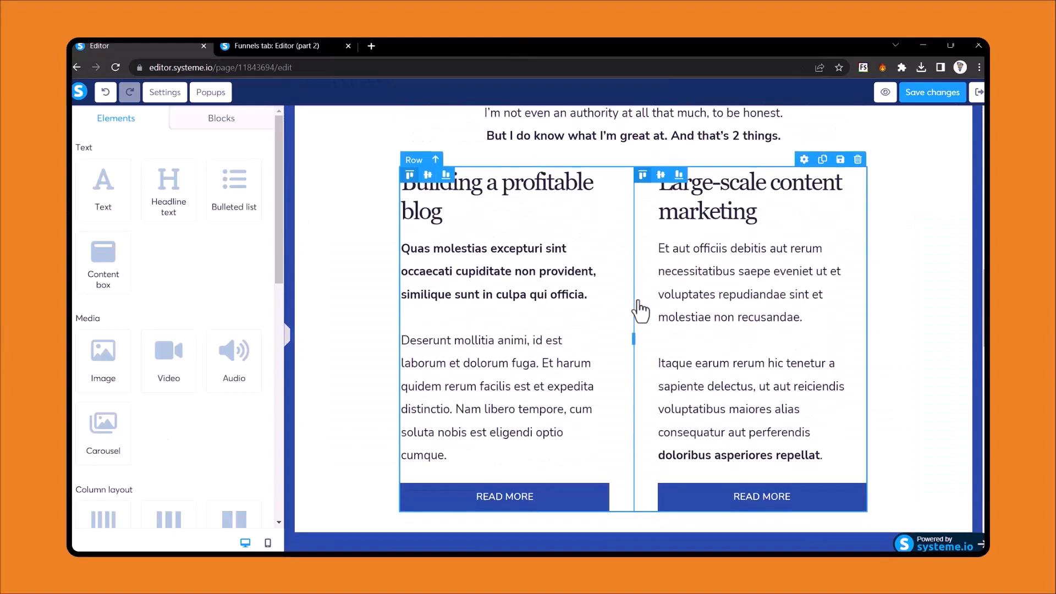
scroll(638, 311, up, 5)
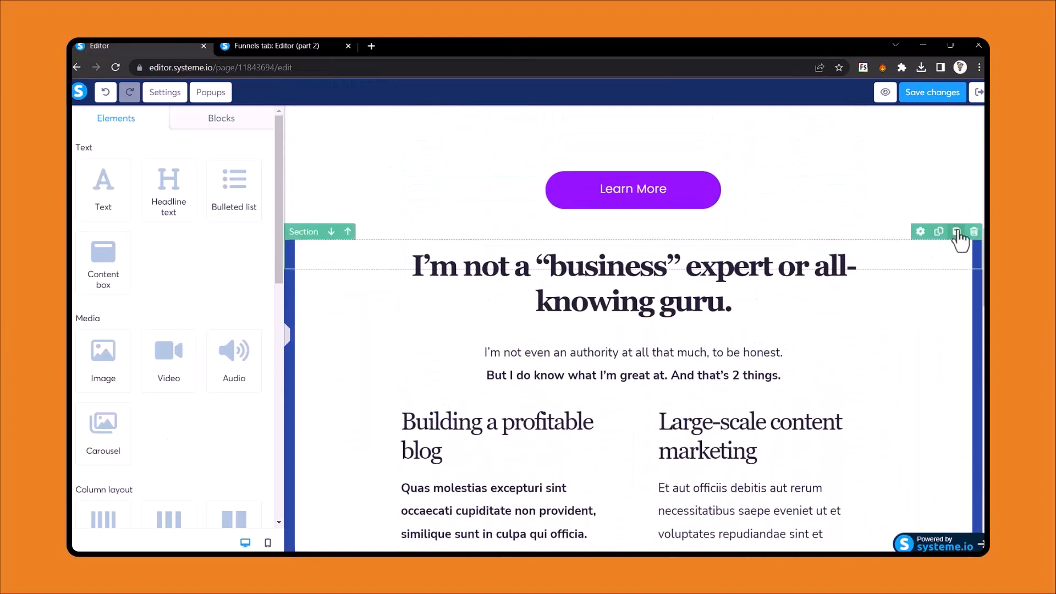
click(973, 231)
click(583, 134)
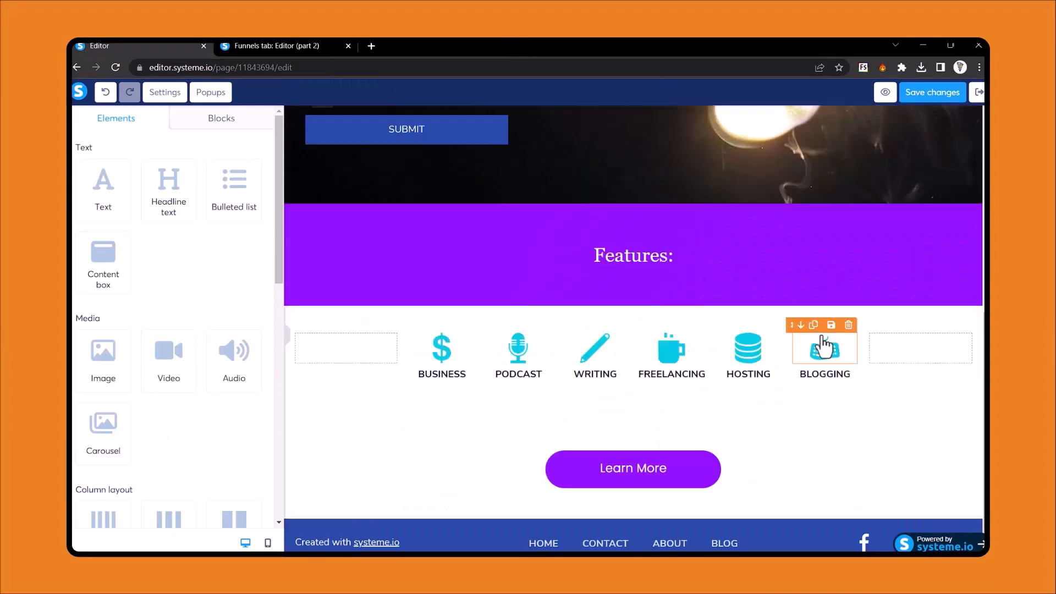
Insert the testimonials block "Card items with colorful edges and quote icons" between the "Learn More" button and the page footer
scroll(697, 270, up, 7)
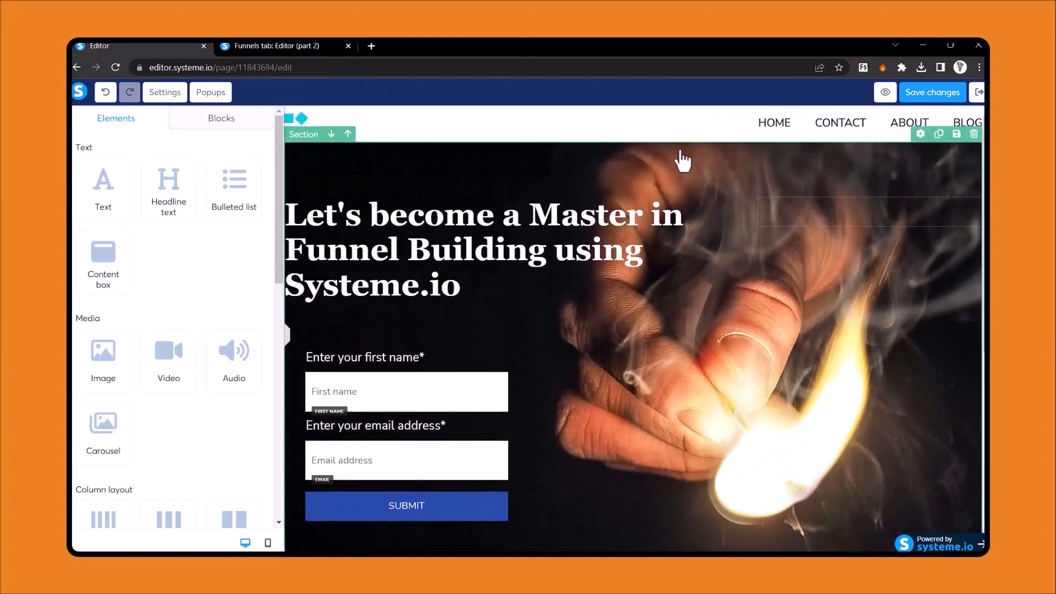
scroll(621, 300, down, 2)
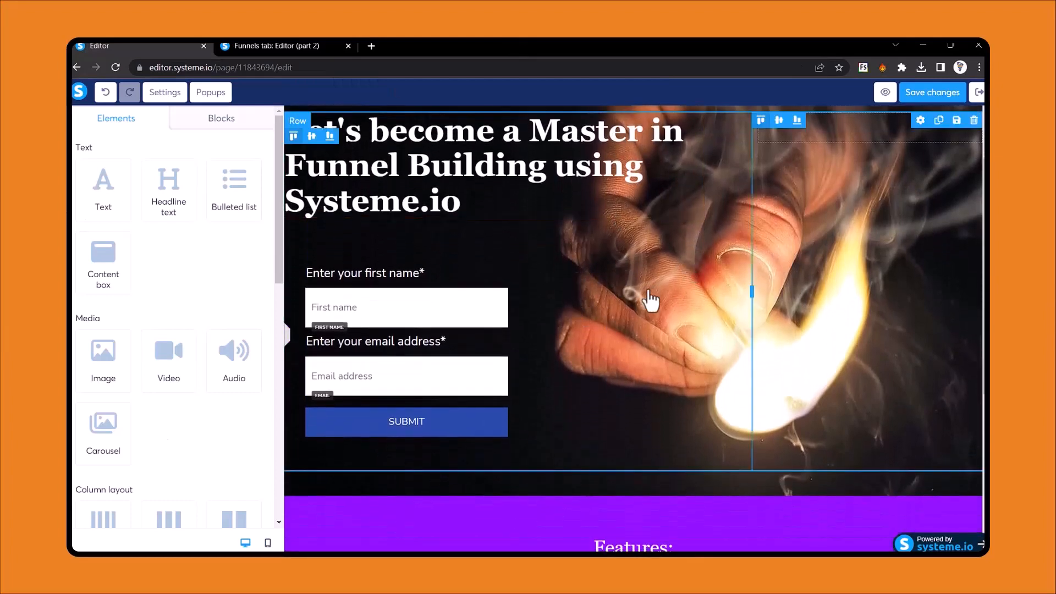
scroll(651, 299, down, 5)
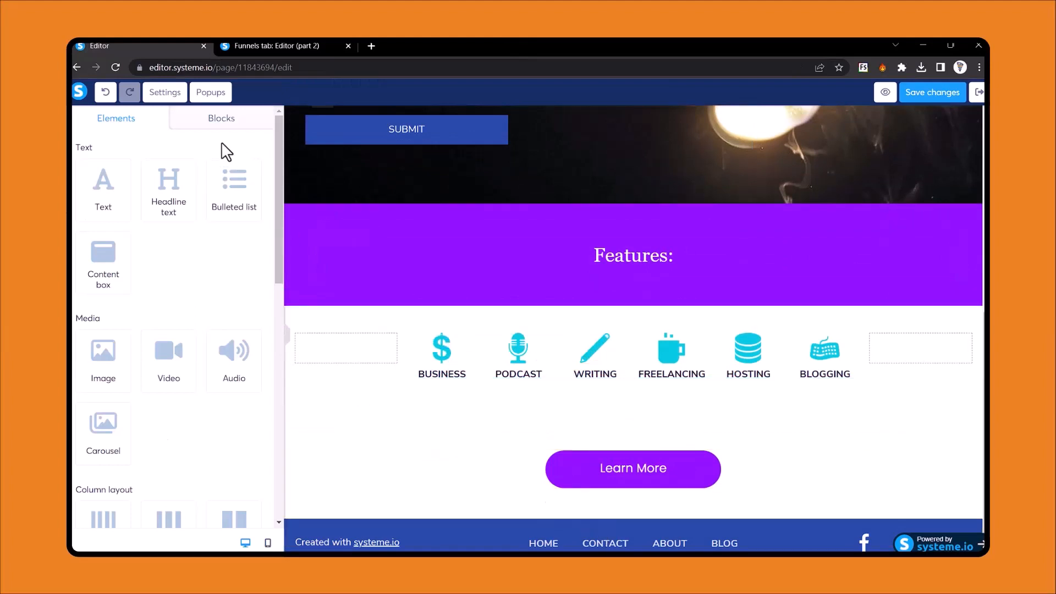
click(210, 126)
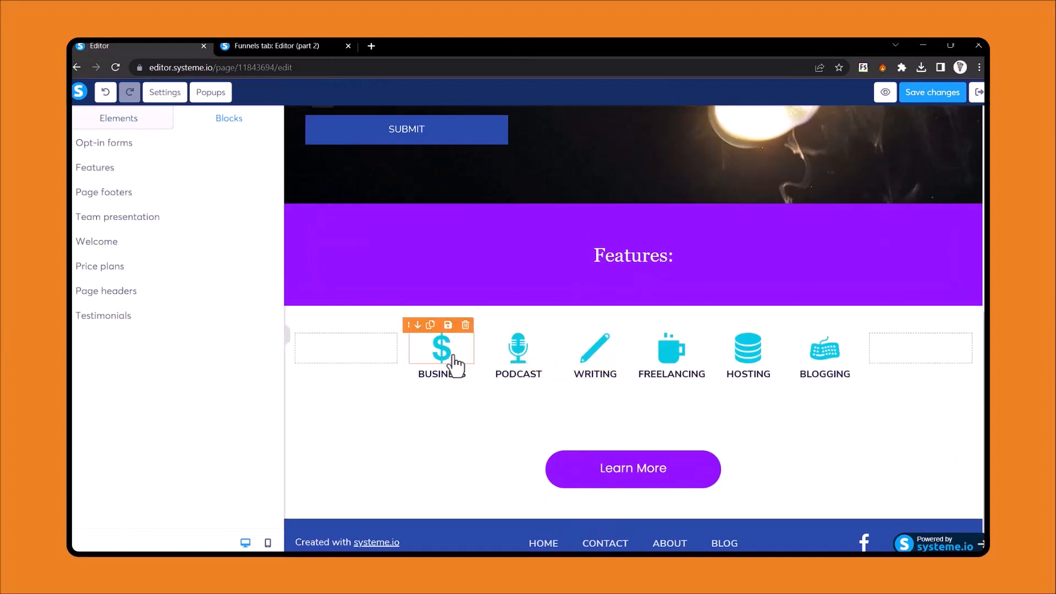
click(103, 318)
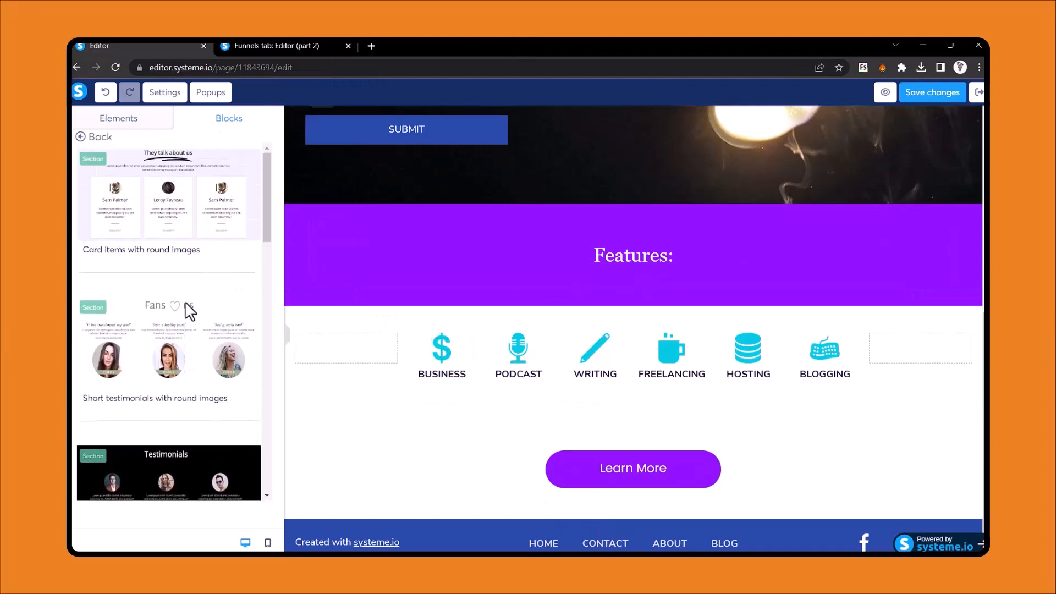
scroll(186, 303, down, 2)
scroll(185, 303, down, 4)
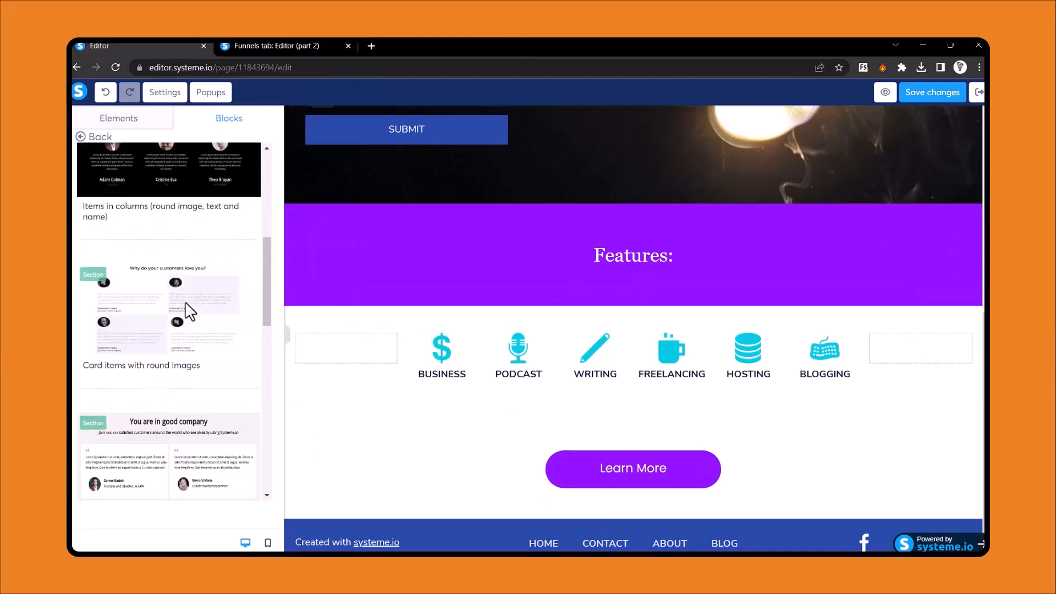
scroll(185, 303, up, 5)
scroll(165, 330, down, 5)
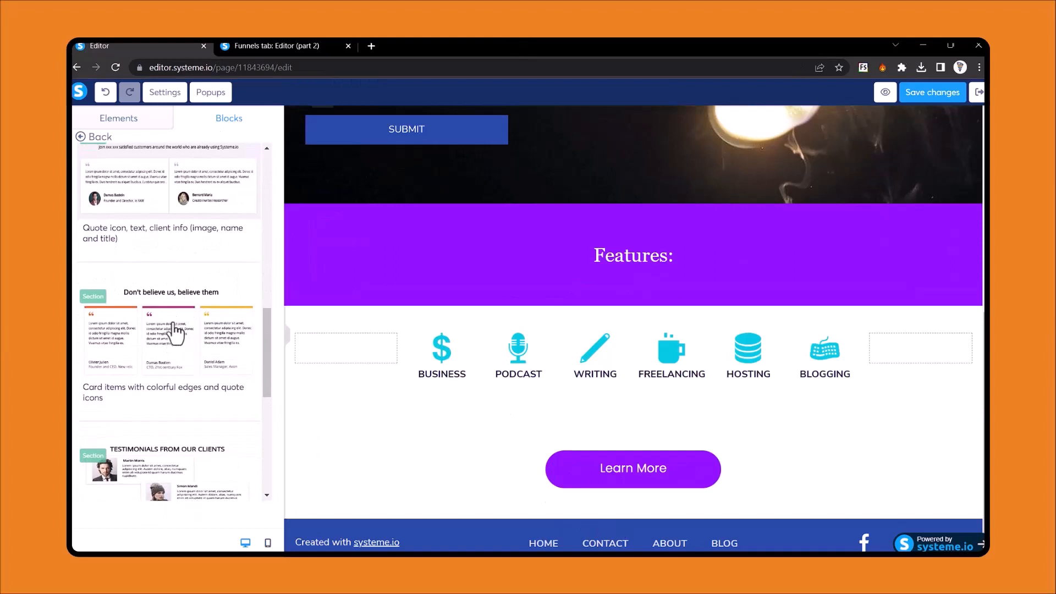
drag(174, 332, 578, 513)
scroll(578, 517, down, 5)
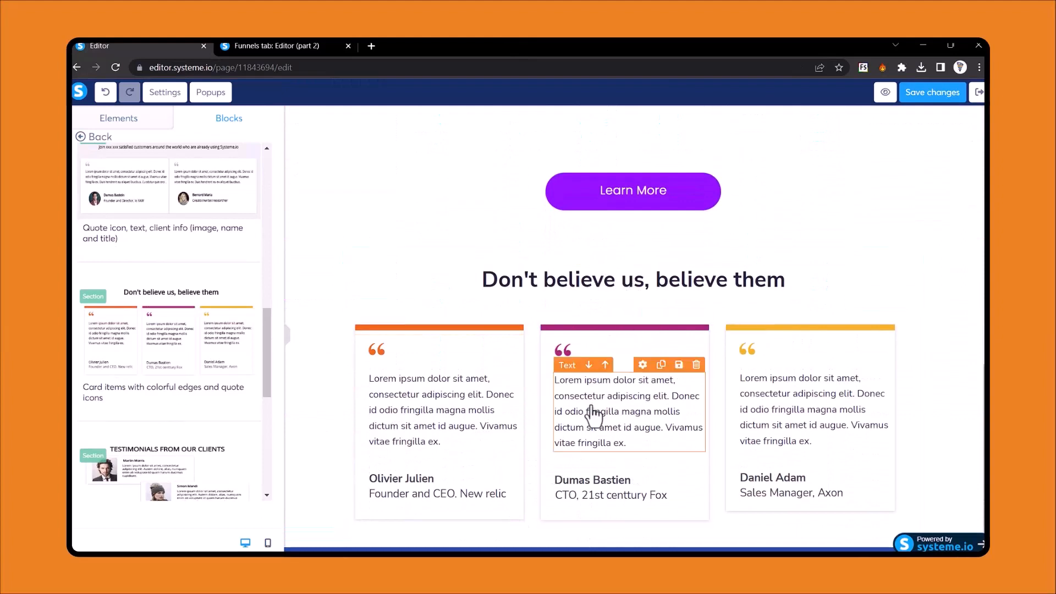
Replace the testimonials heading "Don't believe us, believe them" with "Our Customer Feedback!"
click(607, 285)
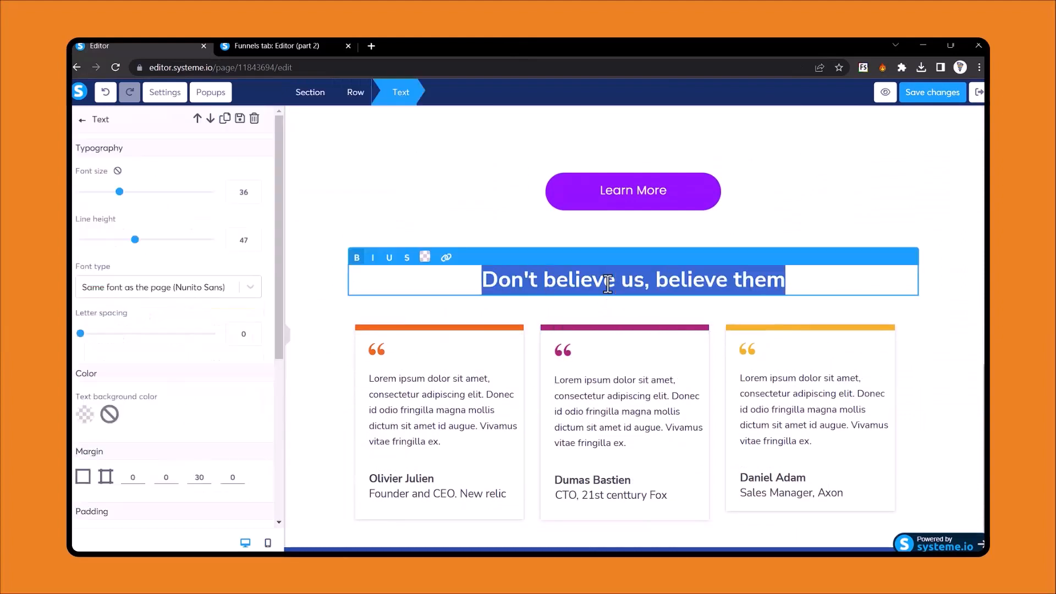
text(Our Cous)
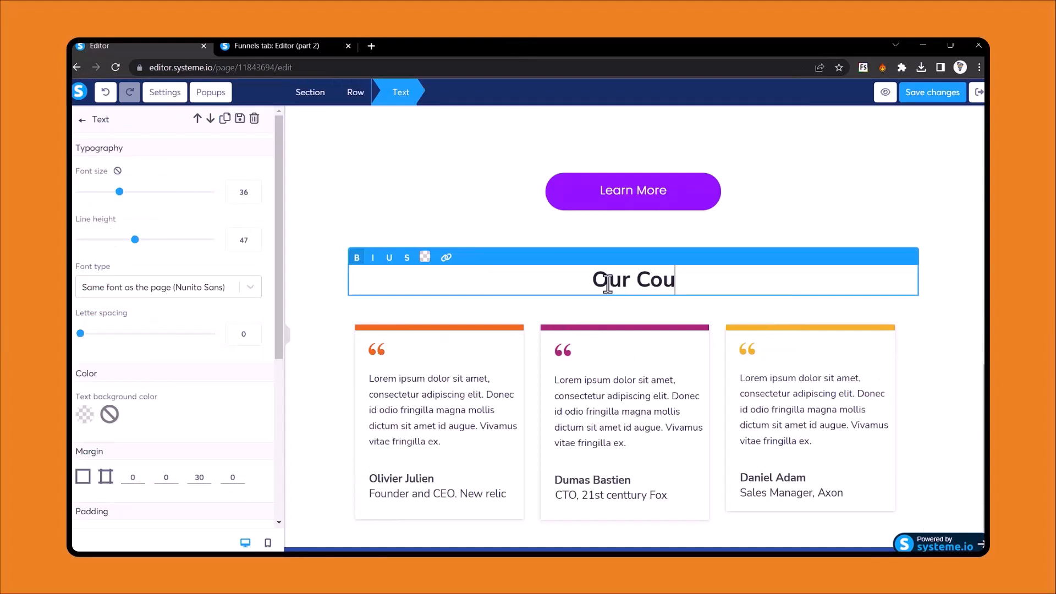
key(BackSpace)
key(BackSpace)
key(BackSpace)
text(ustomer Feedback!)
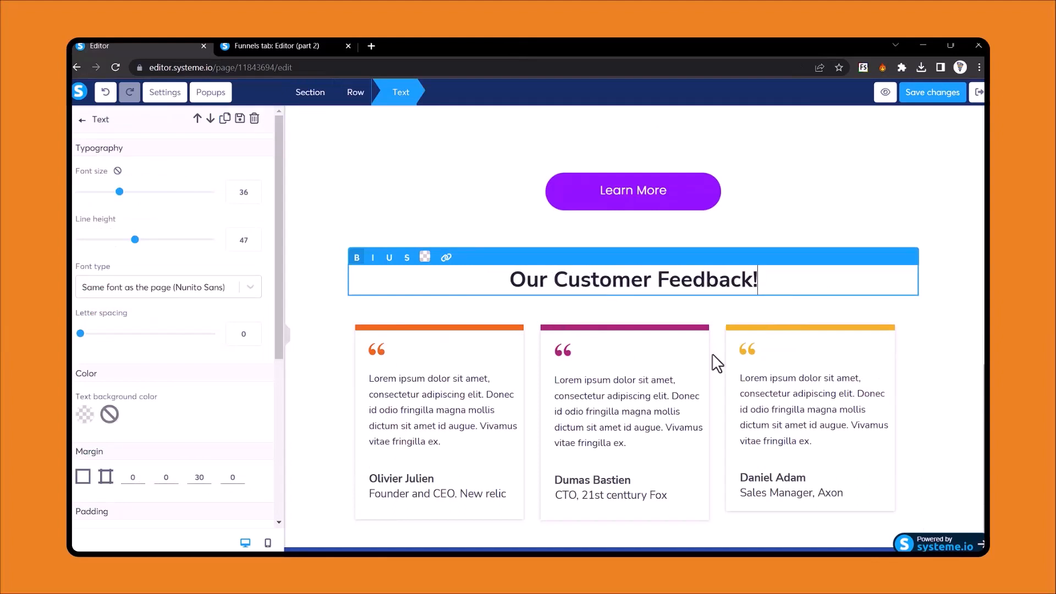
click(411, 413)
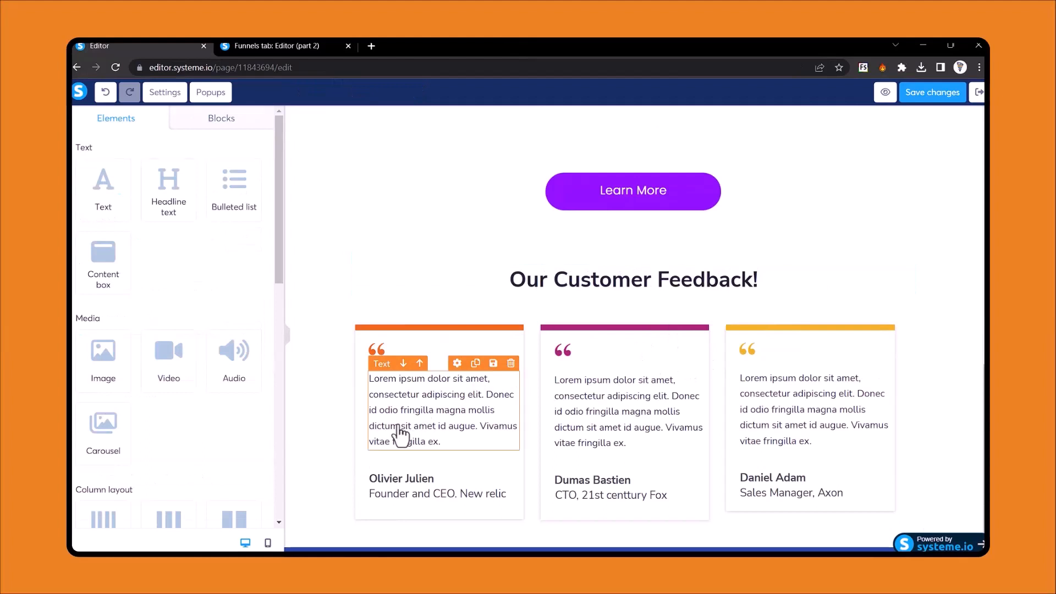
double_click(432, 412)
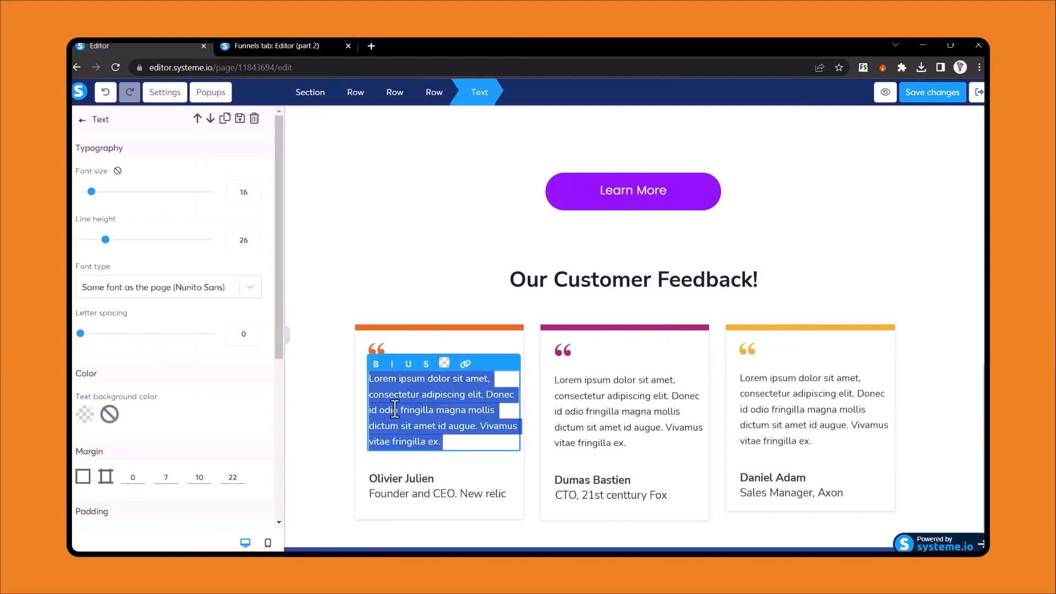
click(447, 264)
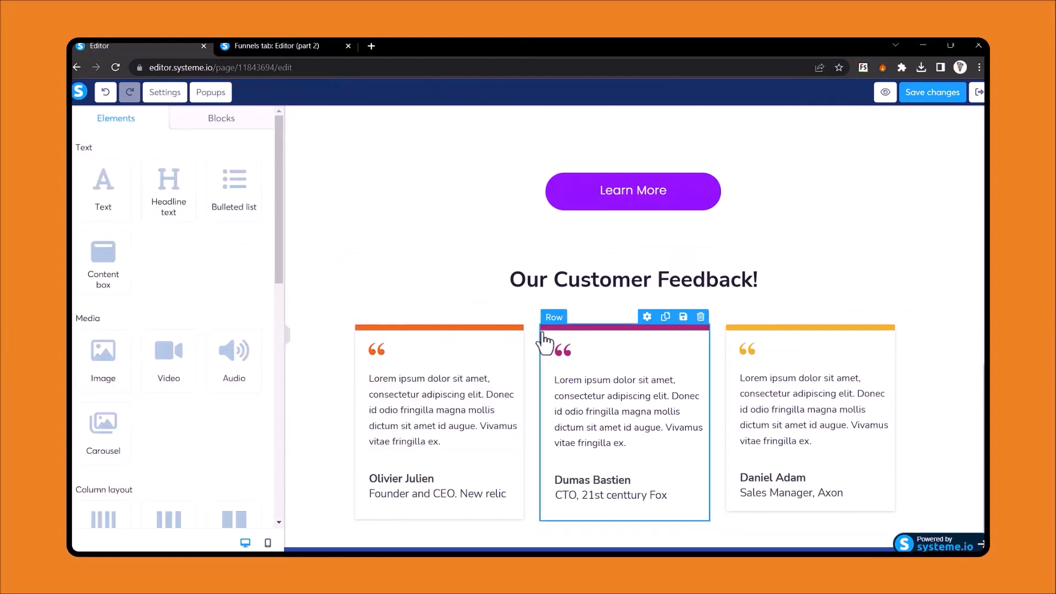
Insert the "Instructors" team presentation block with a centered headline and text columns between the customer feedback section and the footer
scroll(470, 272, down, 1)
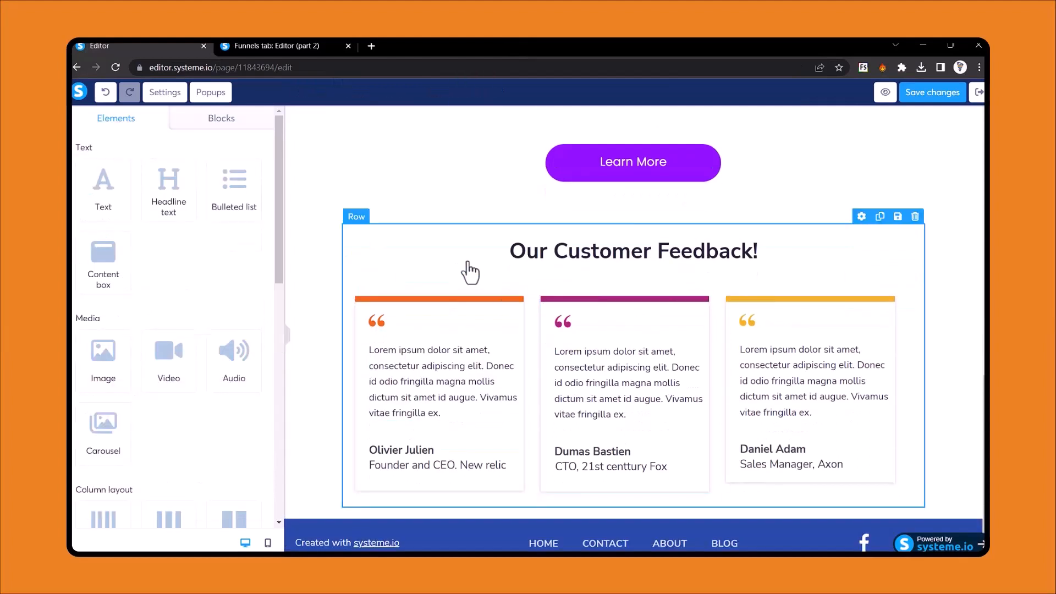
click(221, 121)
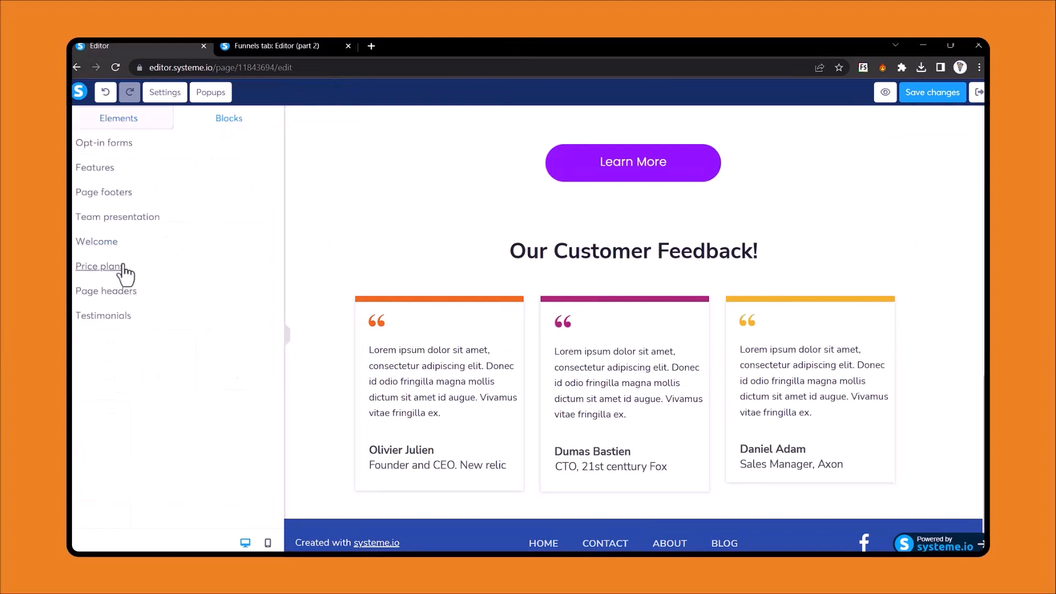
click(117, 218)
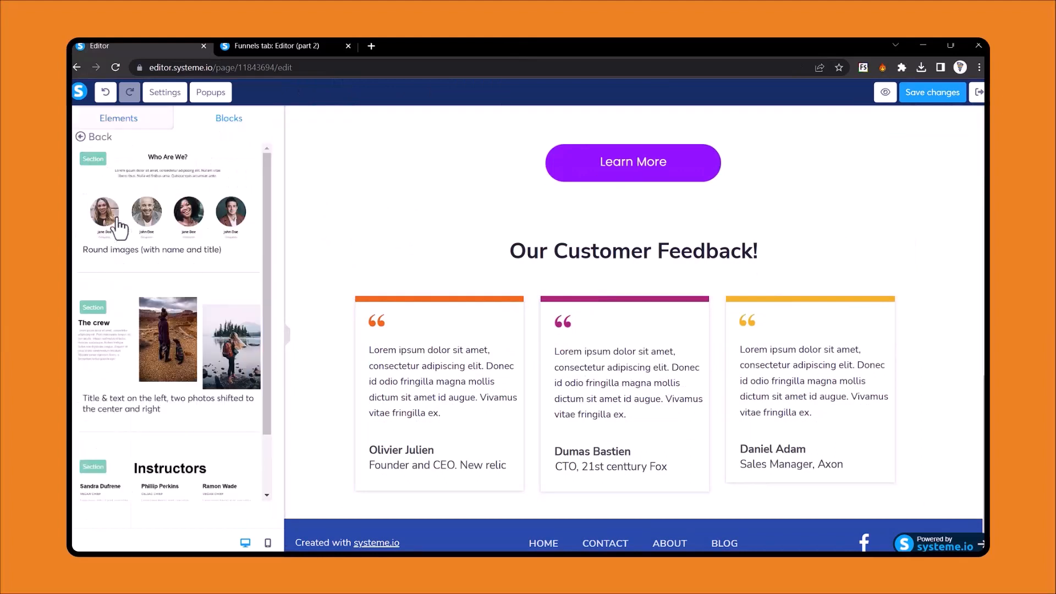
scroll(151, 328, down, 2)
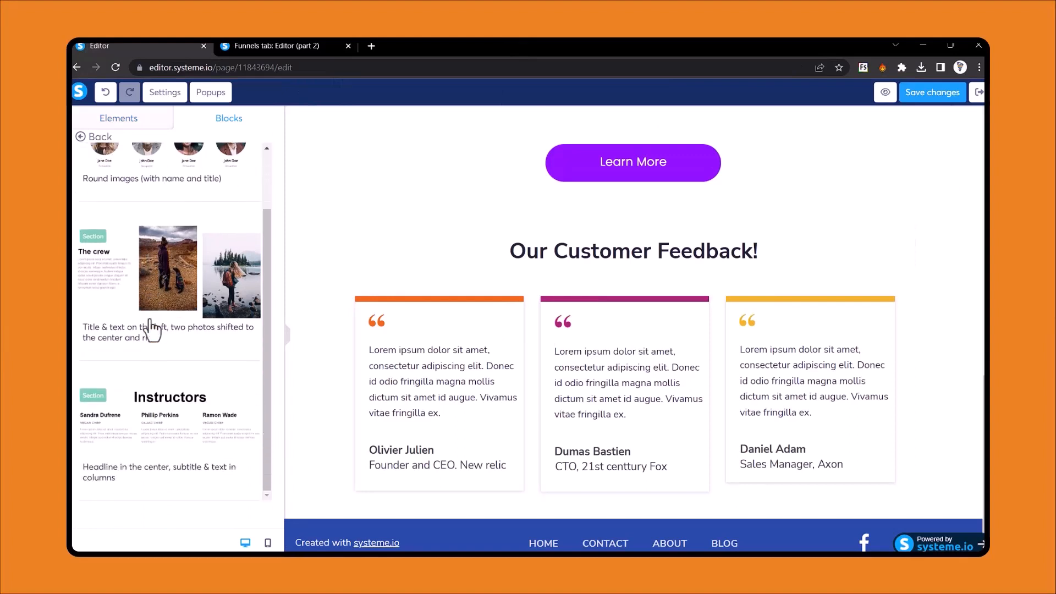
drag(146, 407, 560, 517)
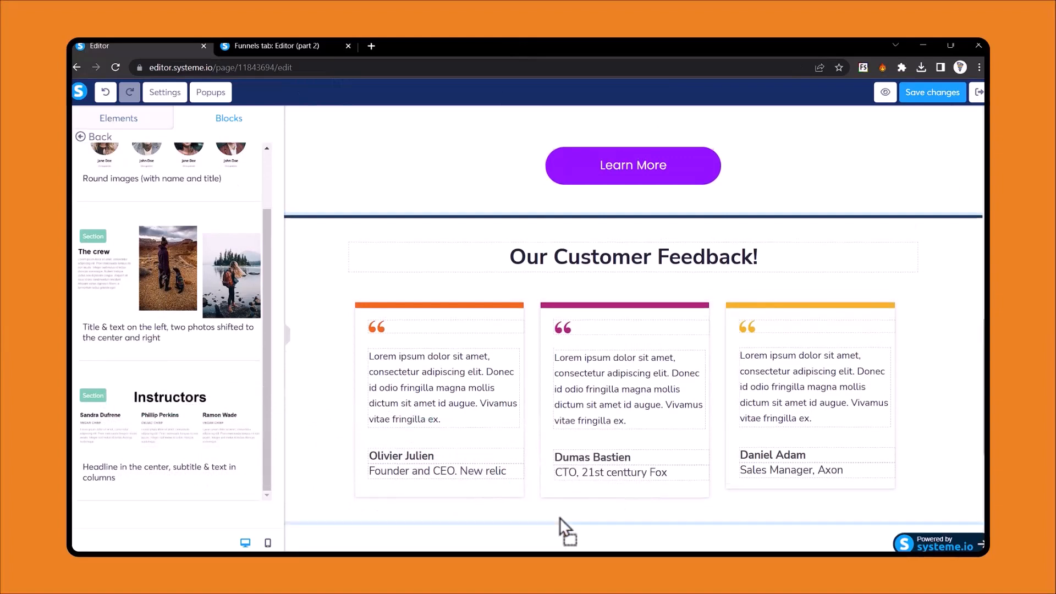
scroll(612, 467, down, 5)
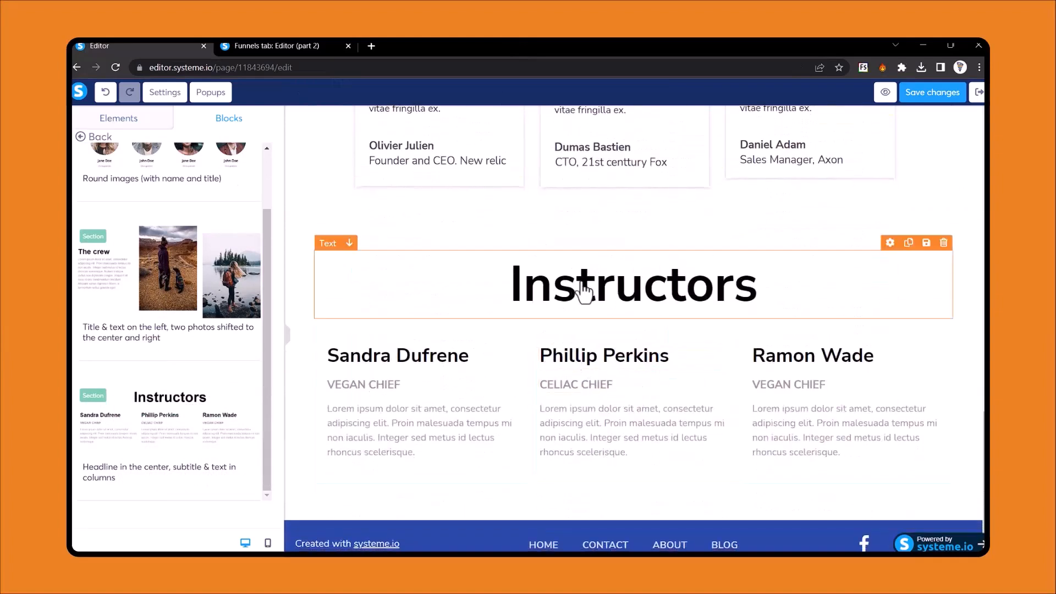
Replace the "Instructors" heading with "Whatever You Want to Write!"
click(596, 302)
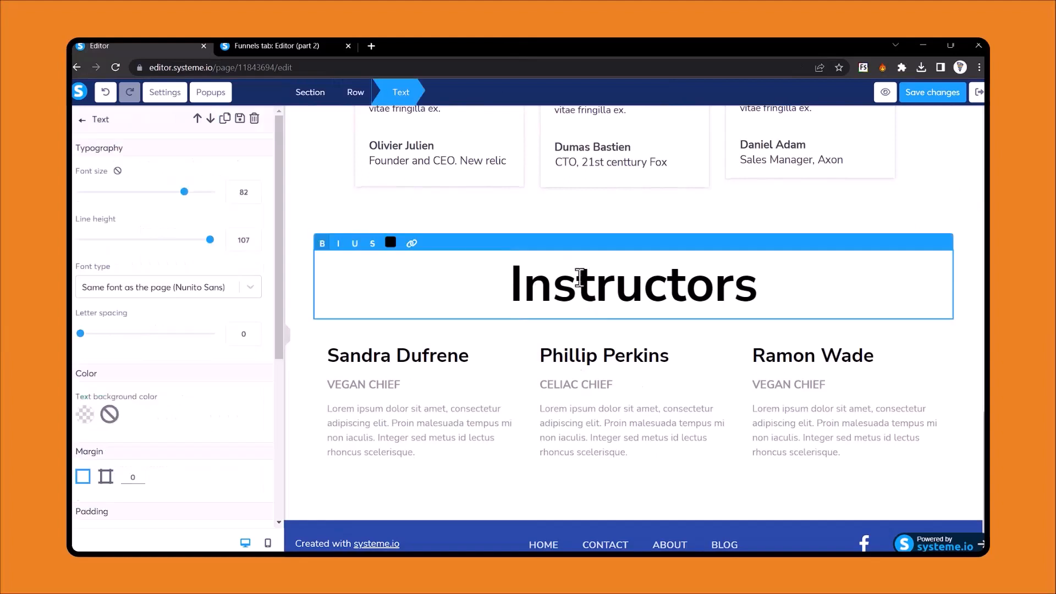
double_click(582, 286)
text(Whatever You Want to Write)
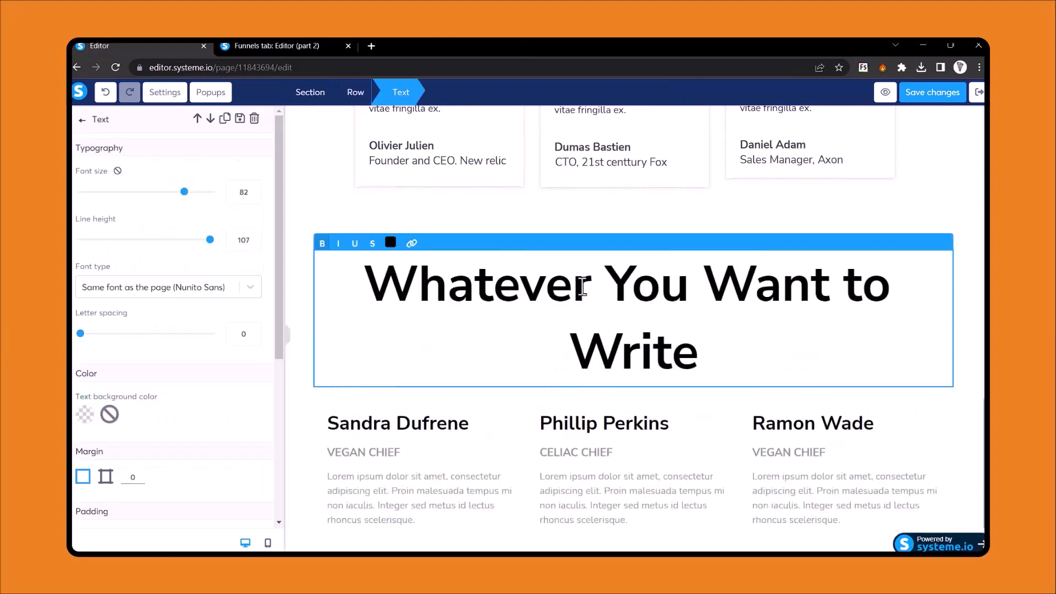
text(!)
key(Escape)
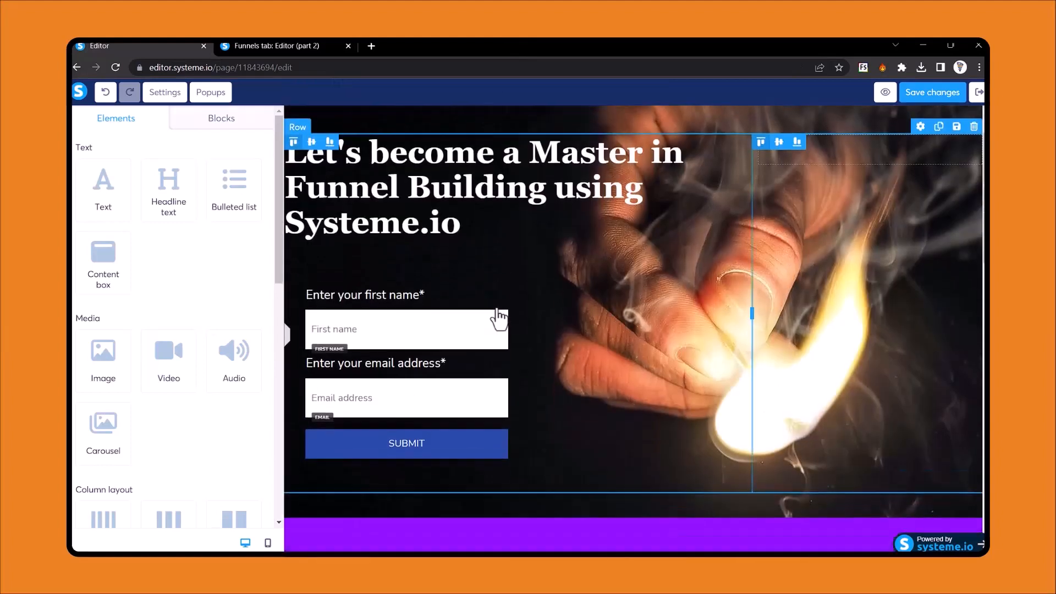
Set the background color of the hero form's "SUBMIT" button to the default violet and leave the button's settings
scroll(497, 312, down, 1)
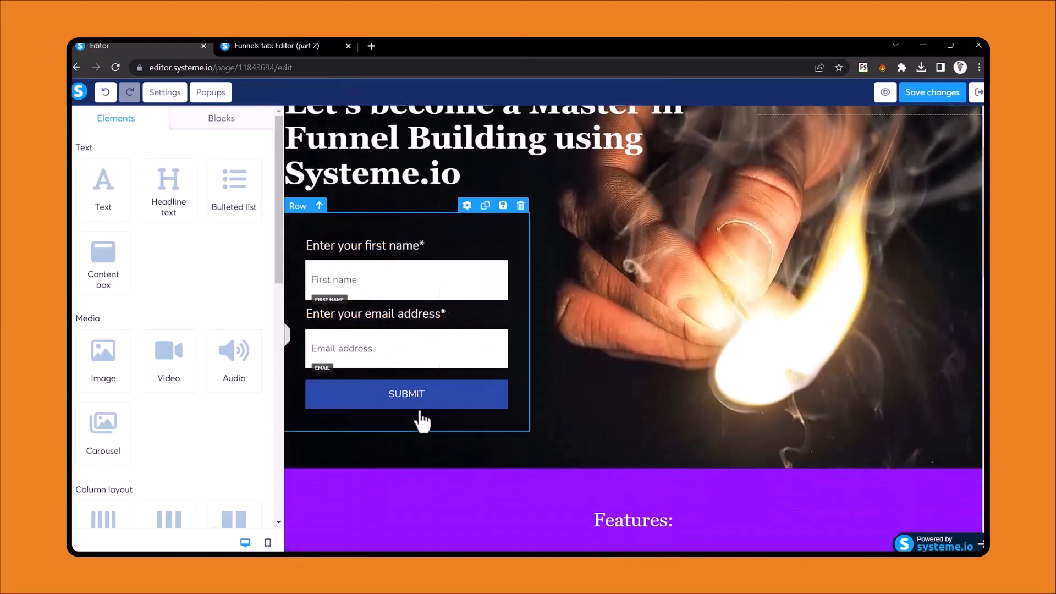
click(442, 399)
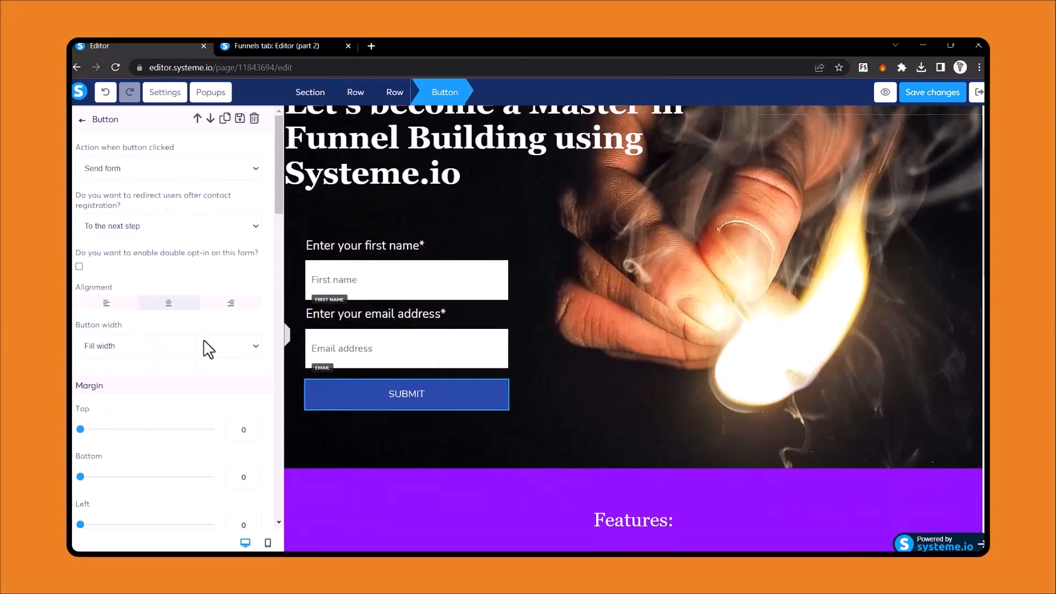
scroll(207, 346, down, 10)
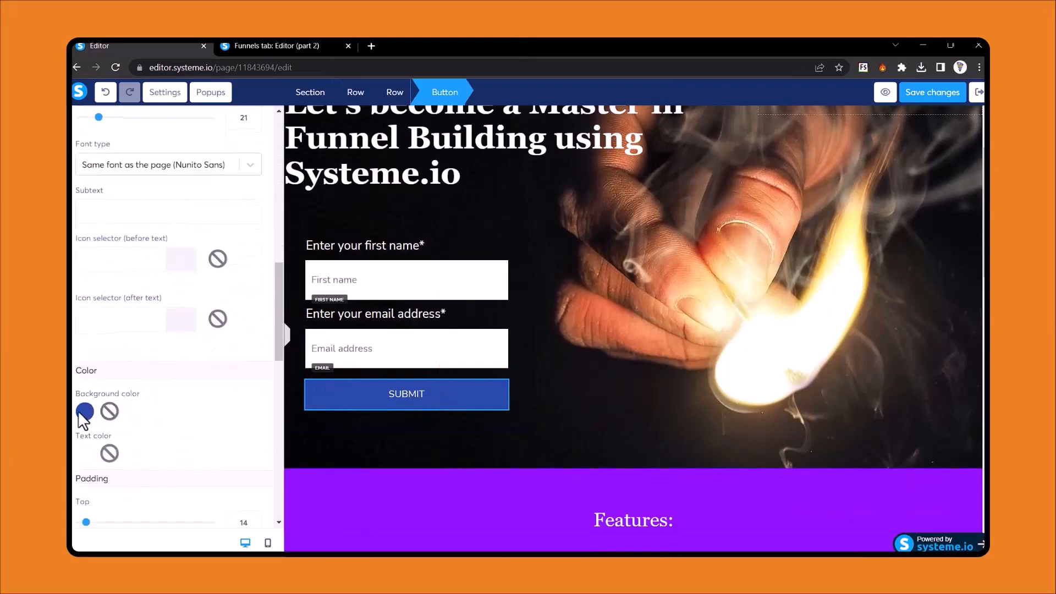
click(84, 412)
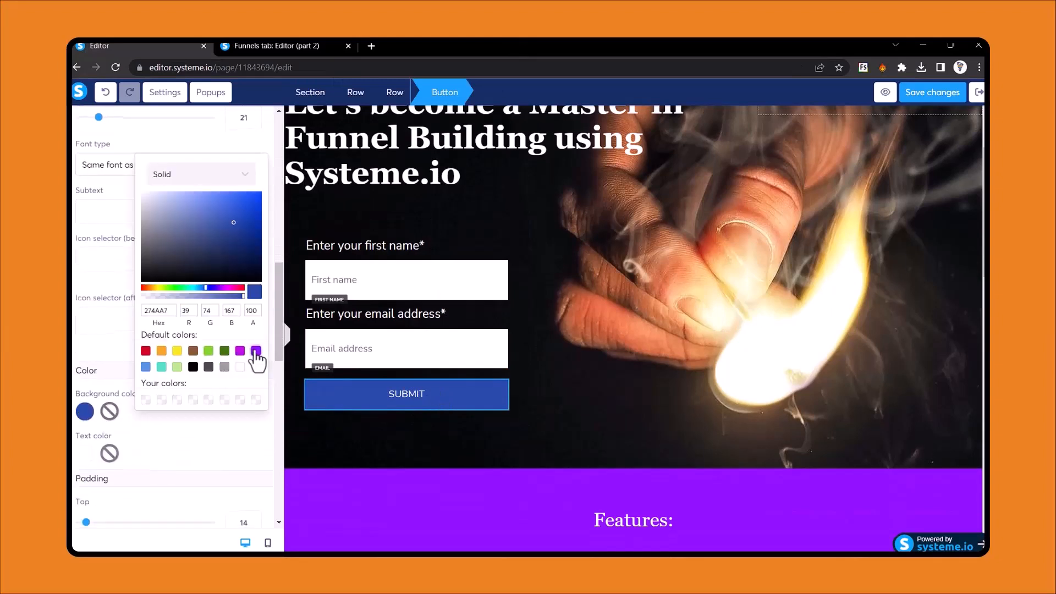
click(256, 352)
click(251, 429)
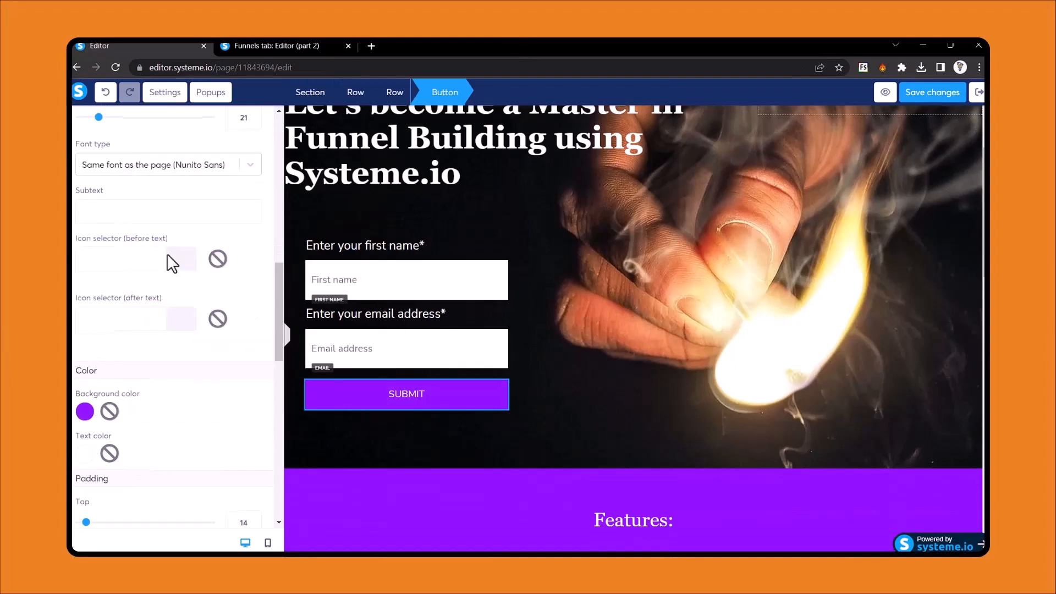
scroll(232, 154, up, 8)
scroll(91, 138, up, 4)
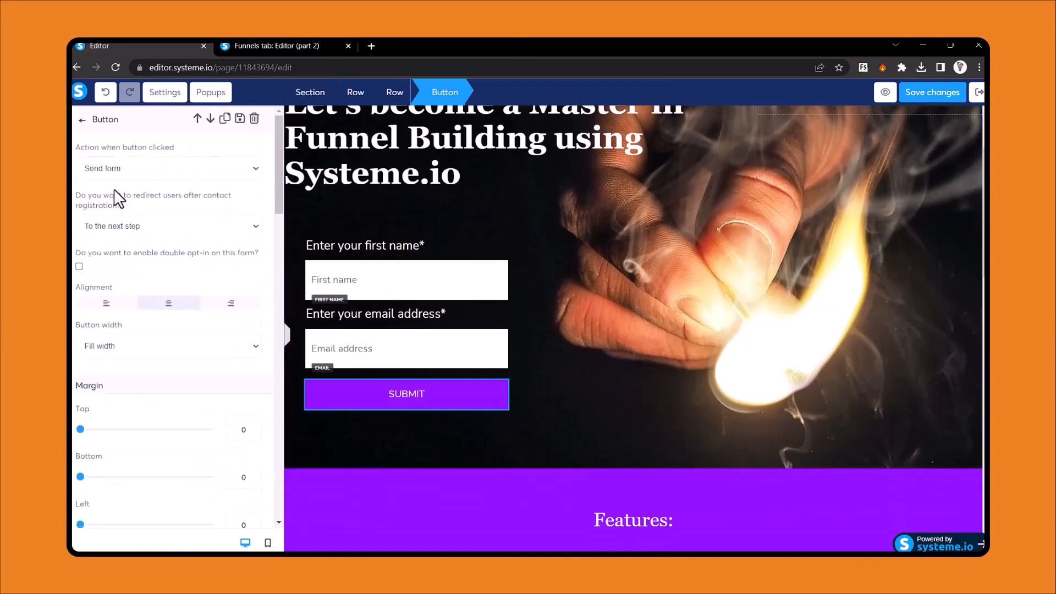
click(81, 121)
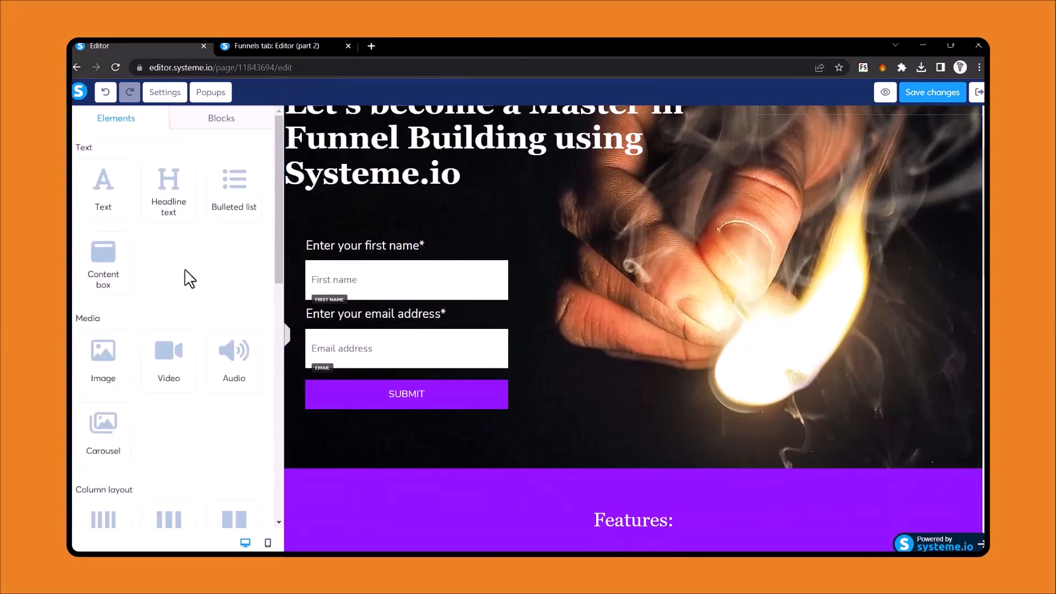
Add a form input below the hero form's first name field and set its input type to Phone number
scroll(185, 276, down, 5)
scroll(189, 277, down, 2)
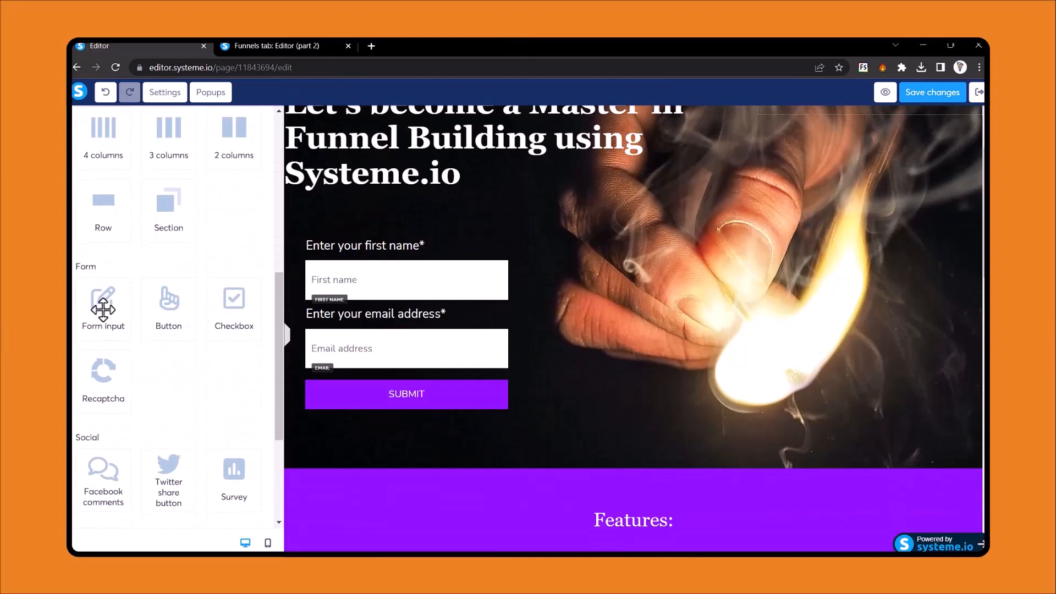
drag(101, 306, 394, 317)
click(356, 332)
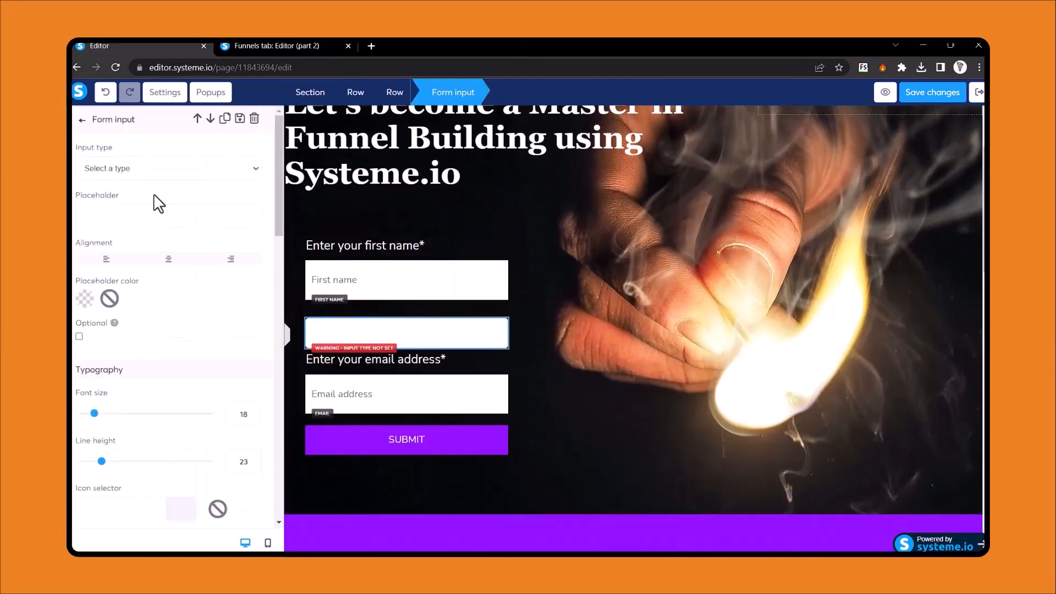
click(138, 169)
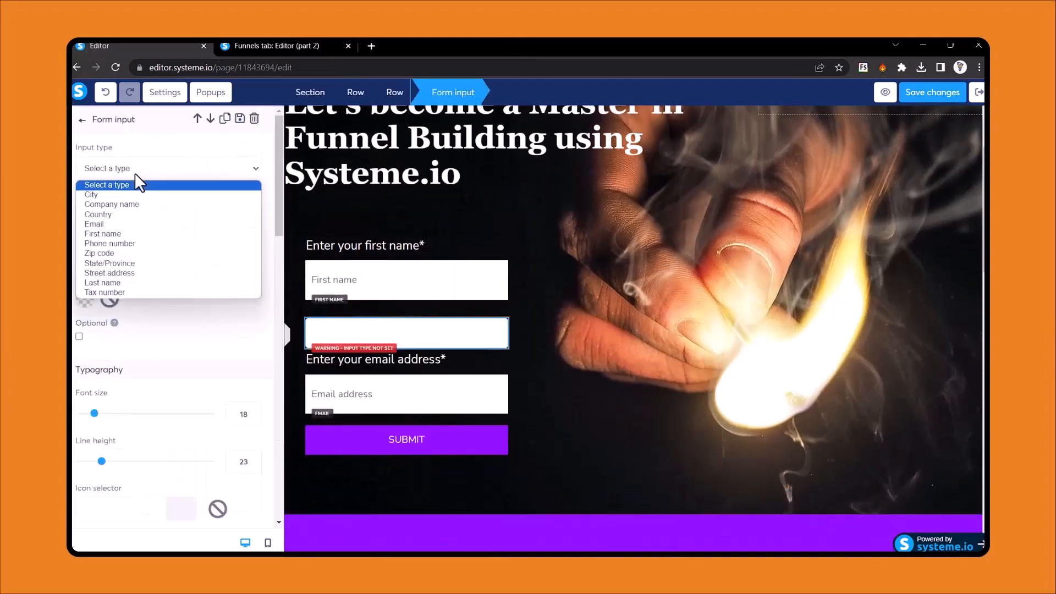
click(110, 243)
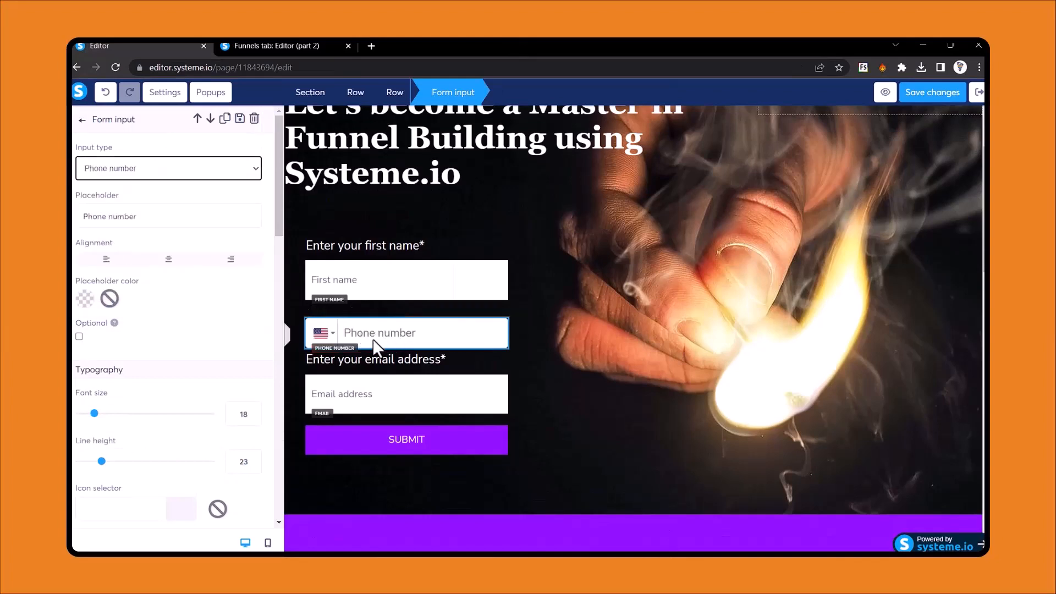
click(76, 124)
click(82, 120)
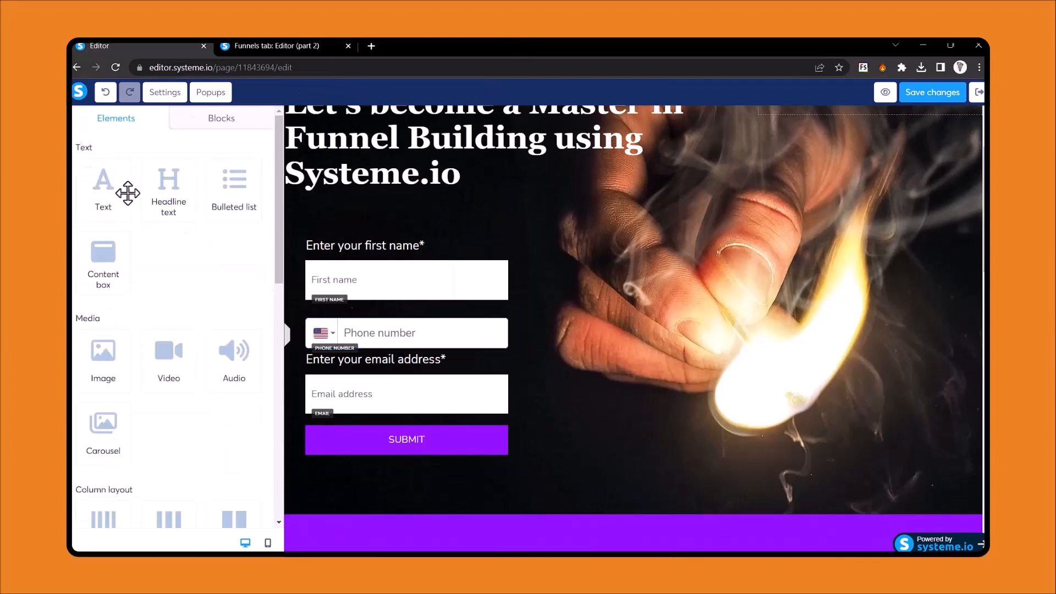
Add a consent checkbox between the hero form's email field and the SUBMIT button and make its text white
scroll(141, 243, down, 5)
scroll(158, 334, down, 3)
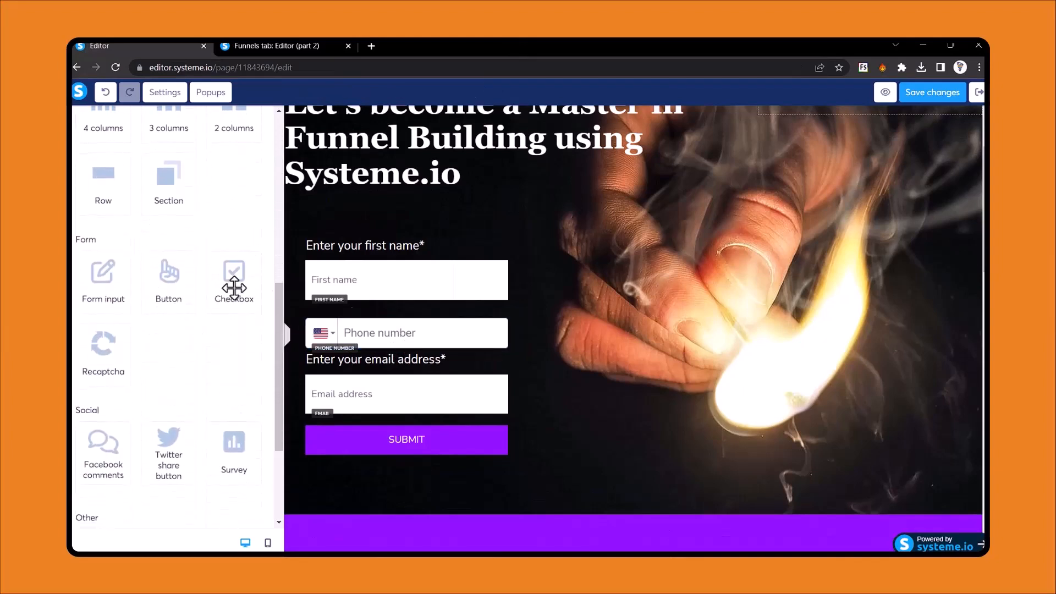
drag(233, 288, 338, 417)
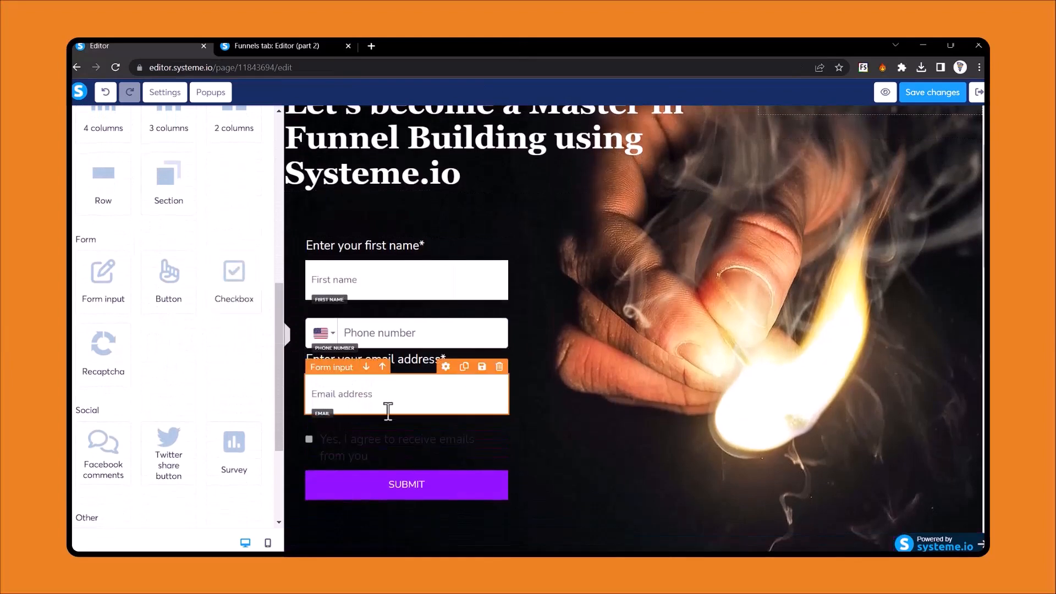
click(351, 455)
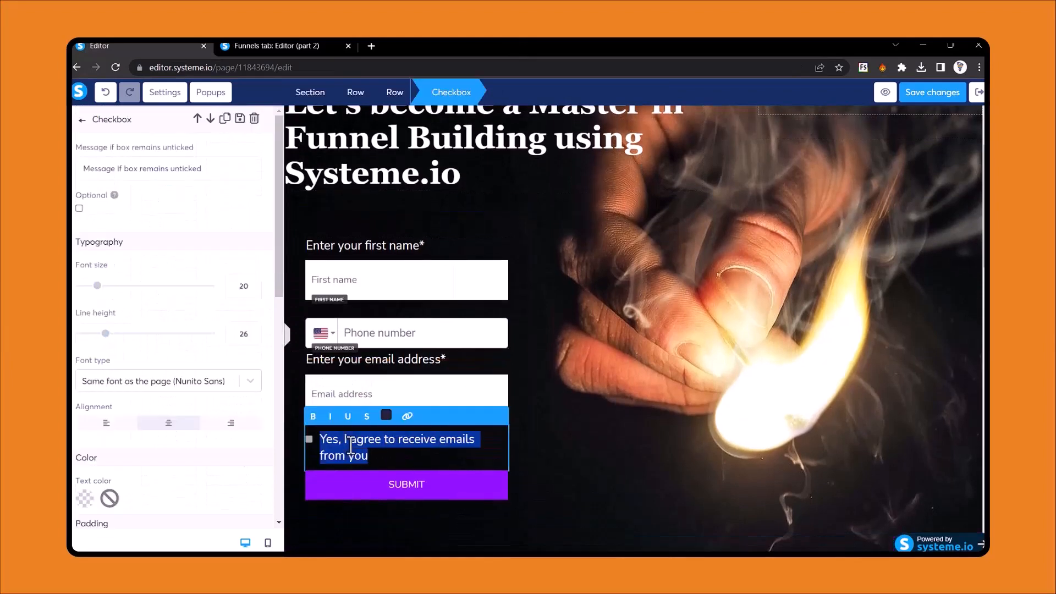
click(386, 417)
drag(410, 254, 387, 190)
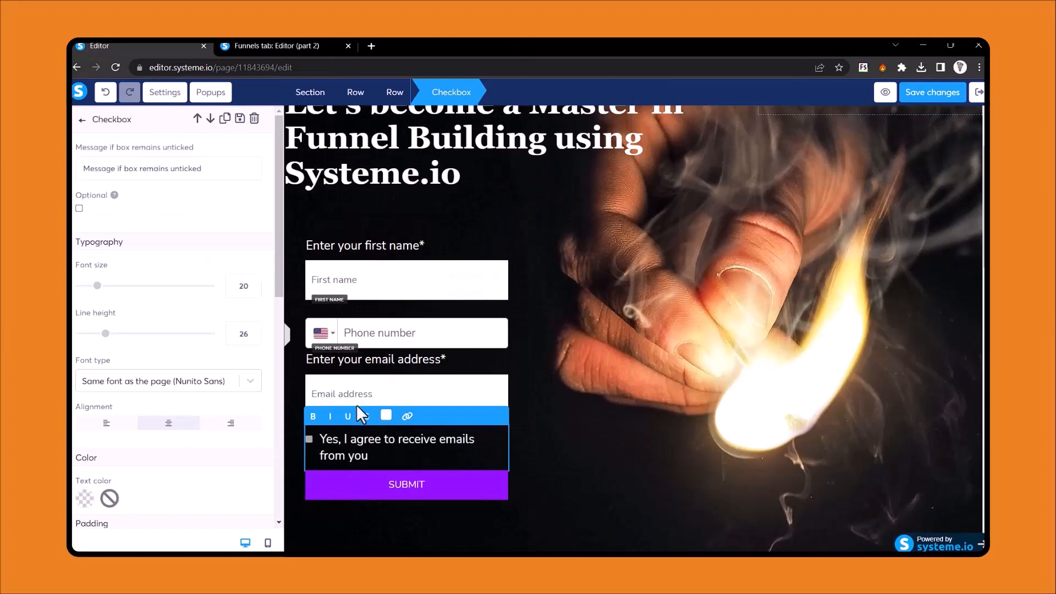
click(295, 400)
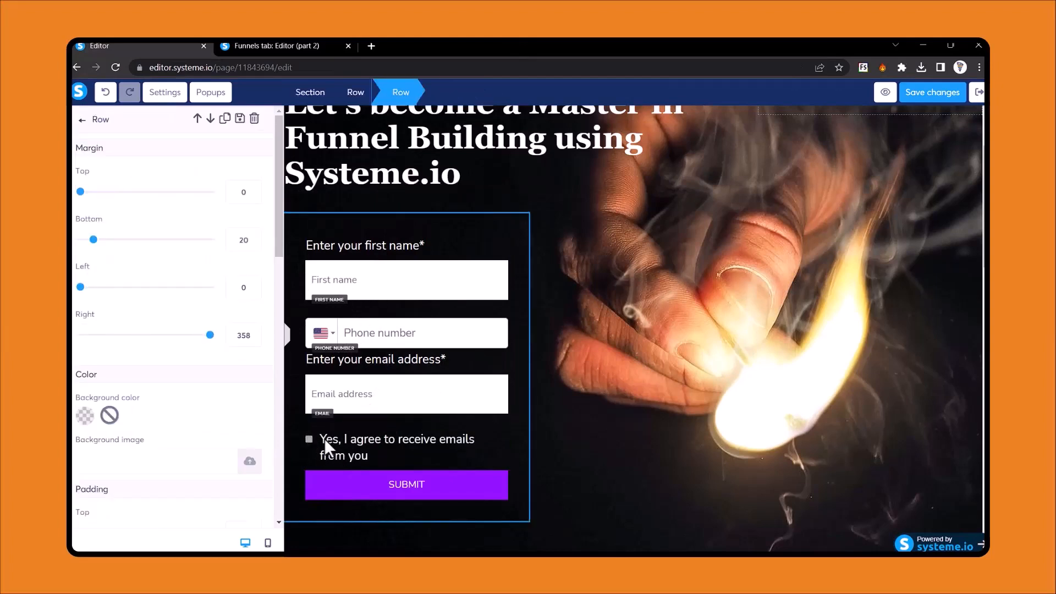
Open the settings of the hero form's SUBMIT button to examine its action and redirect options
click(412, 489)
click(411, 485)
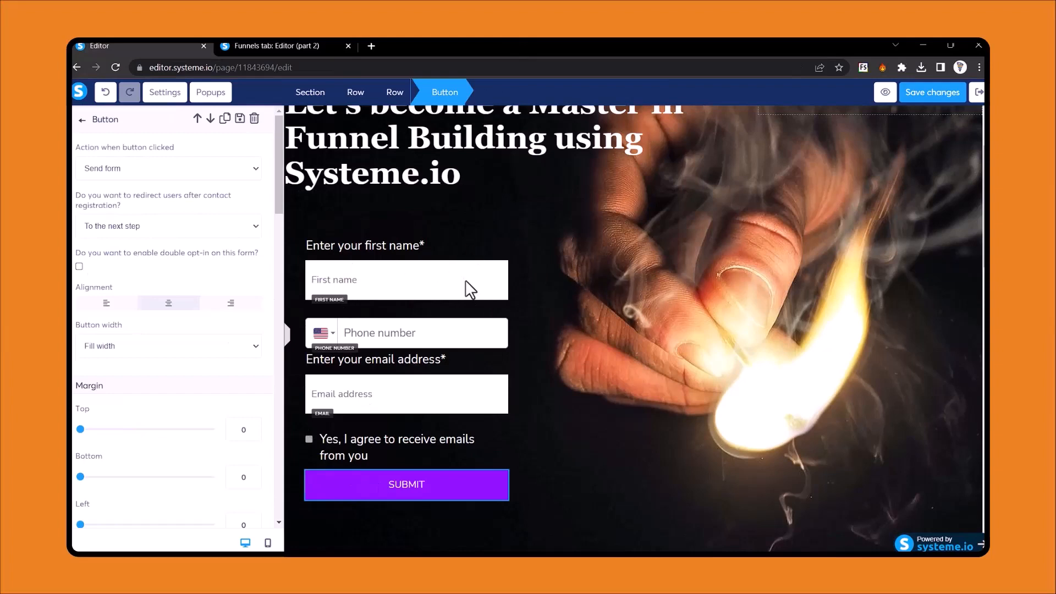
Save the page changes and open a preview of the page
click(925, 99)
click(882, 94)
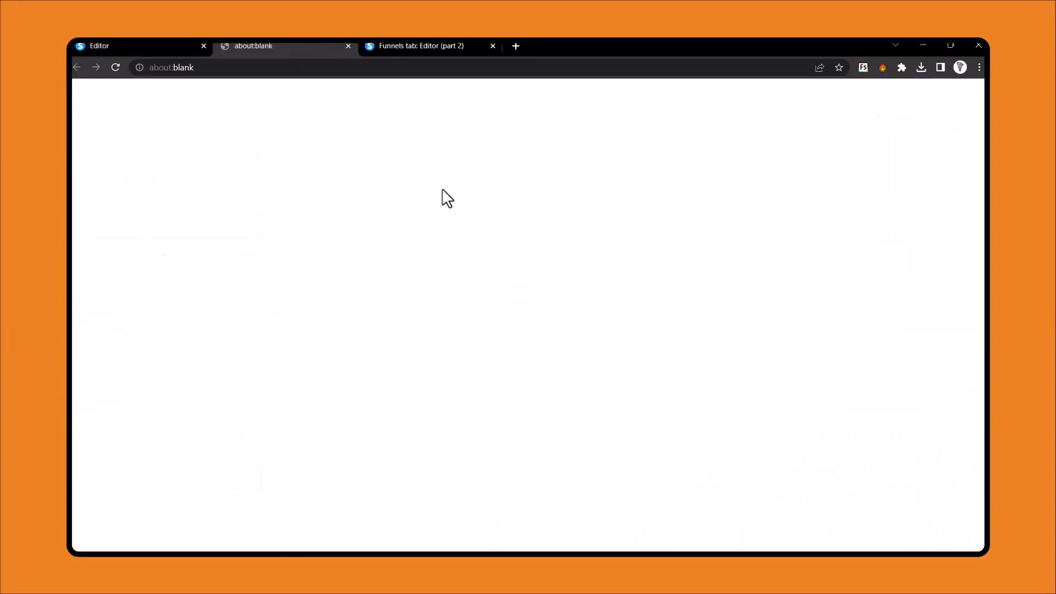